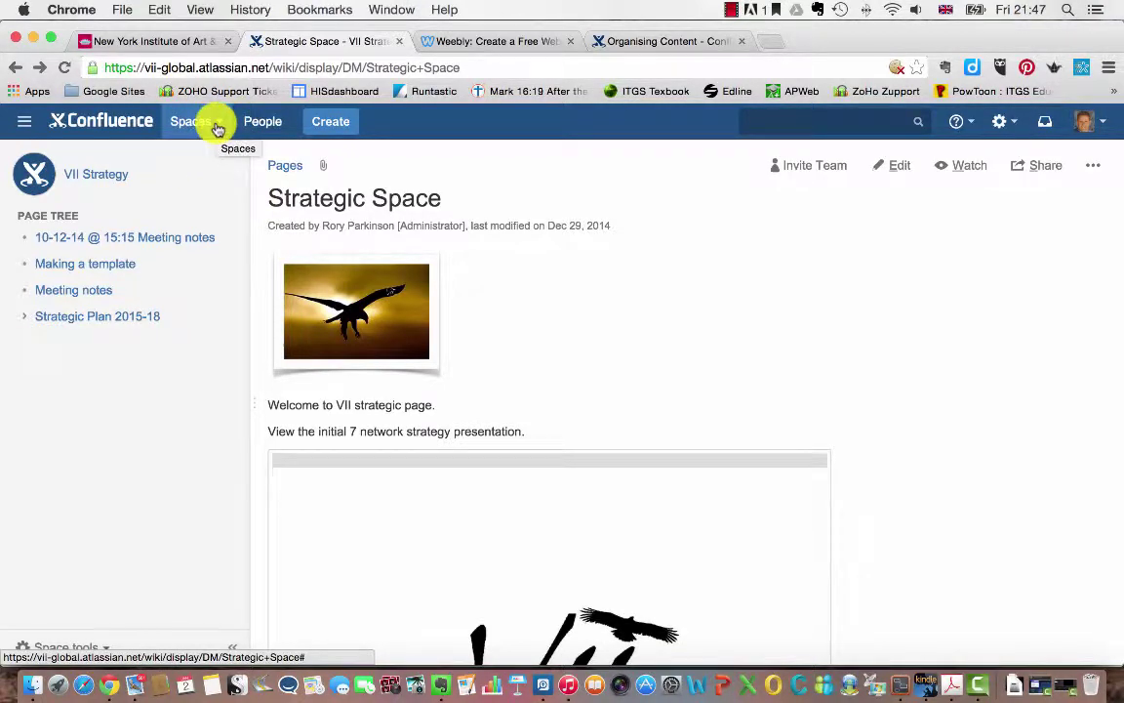
# Step: Look over the recent spaces list, the notifications and the help resources offered in the Confluence header
pyautogui.click(217, 129)
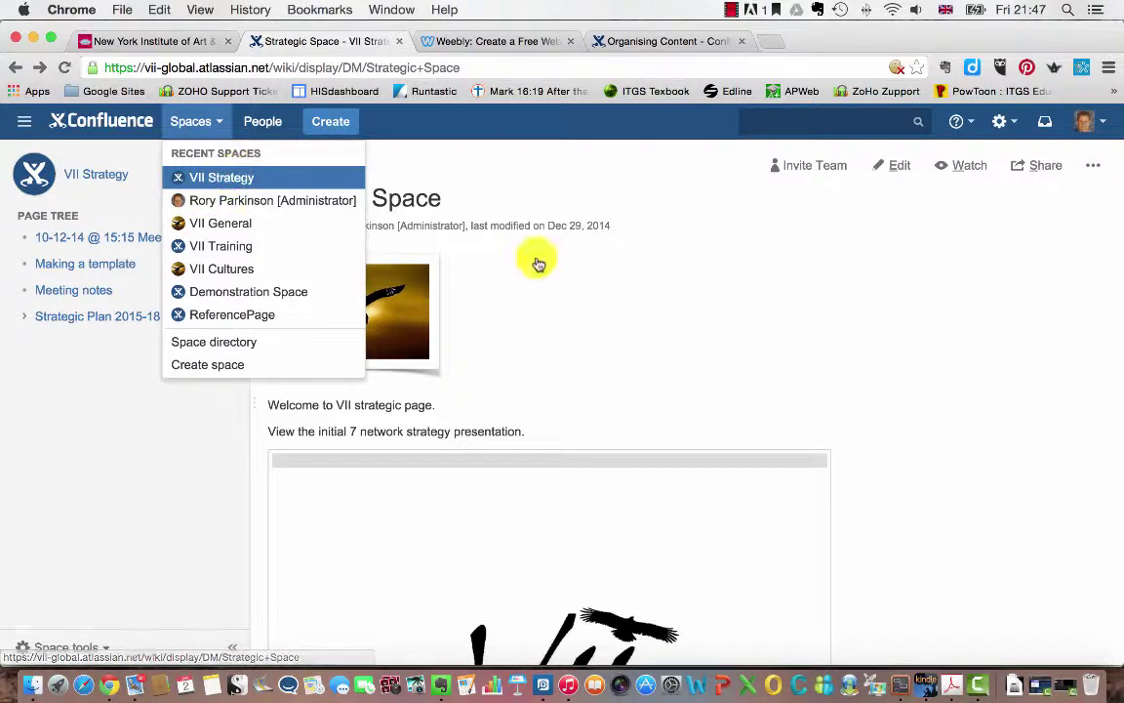
pyautogui.click(543, 291)
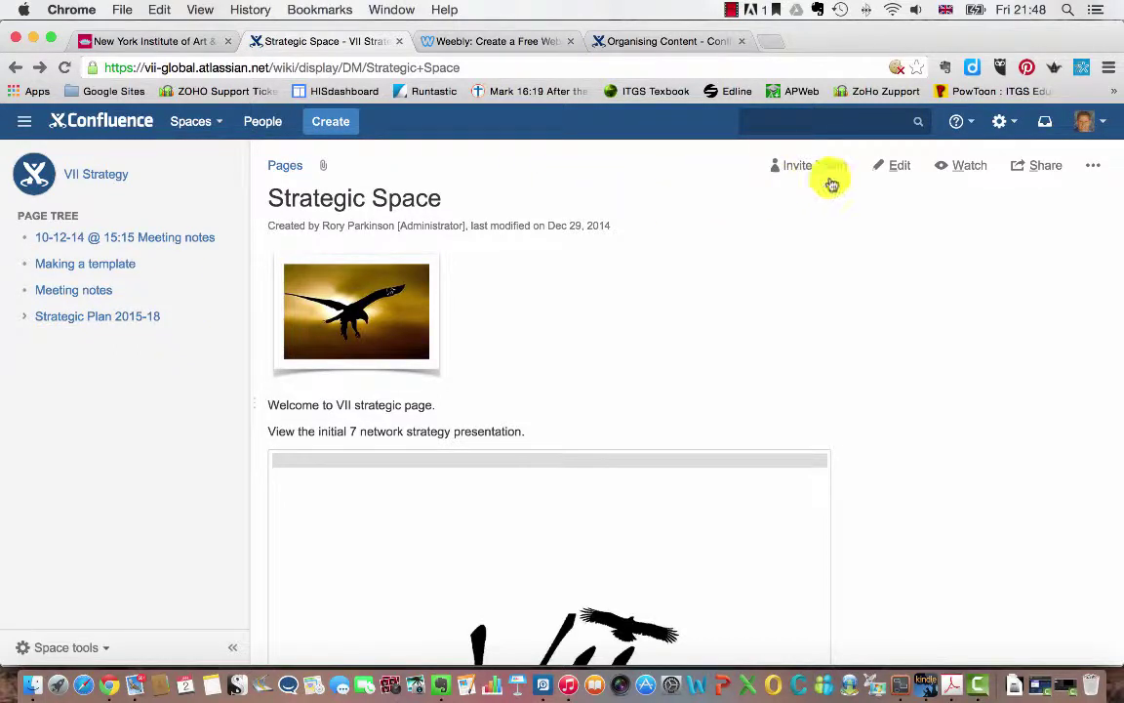
pyautogui.click(1053, 119)
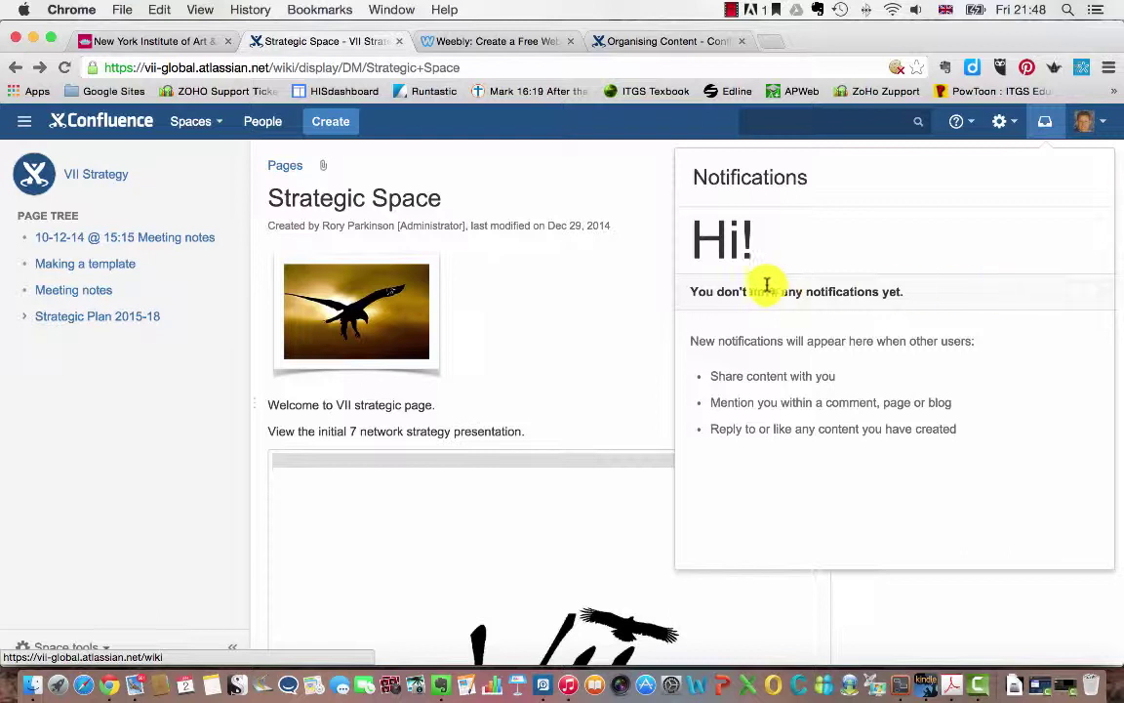
pyautogui.click(603, 191)
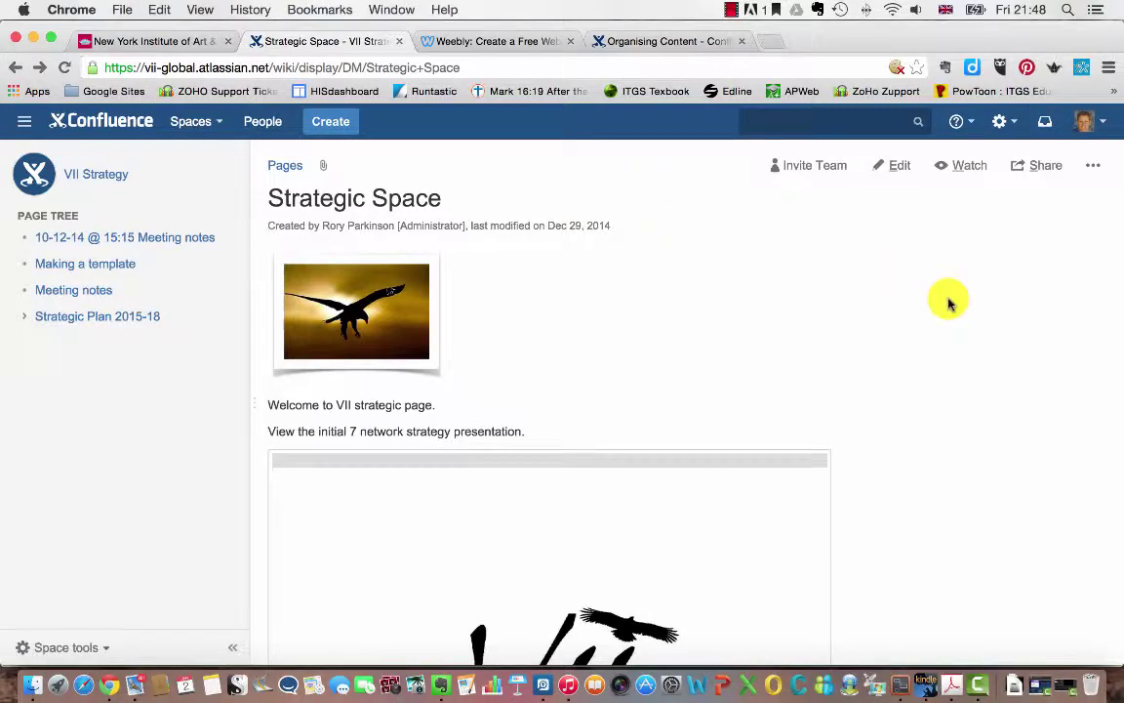
pyautogui.click(966, 125)
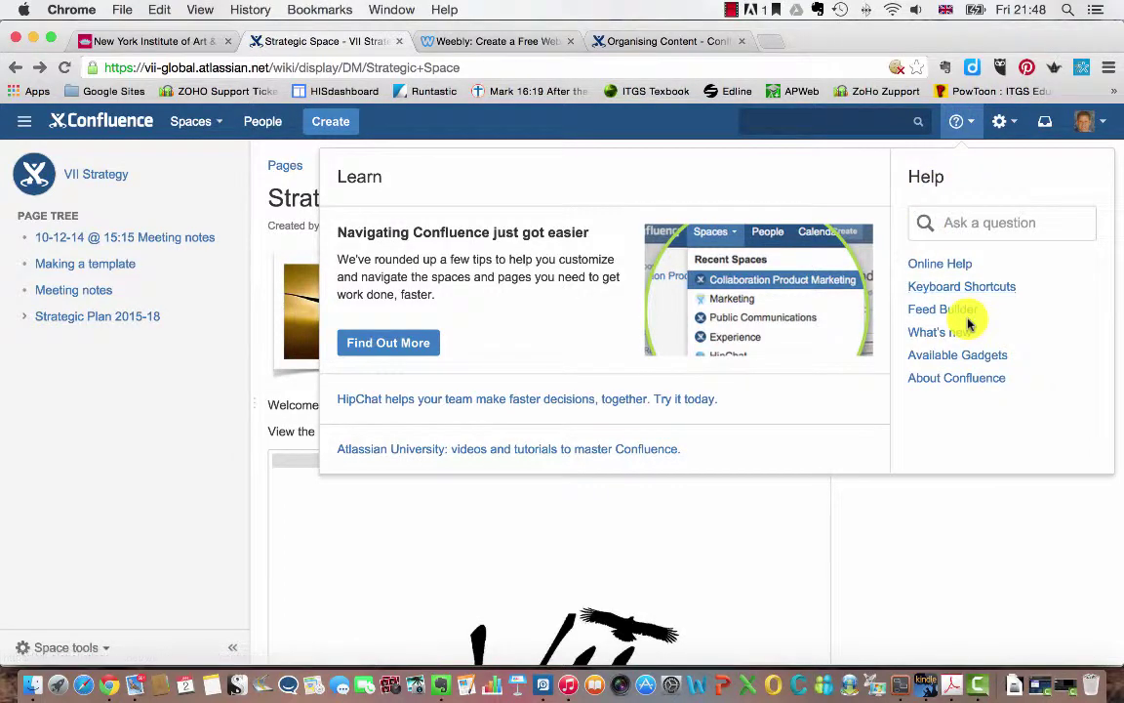
pyautogui.click(1034, 594)
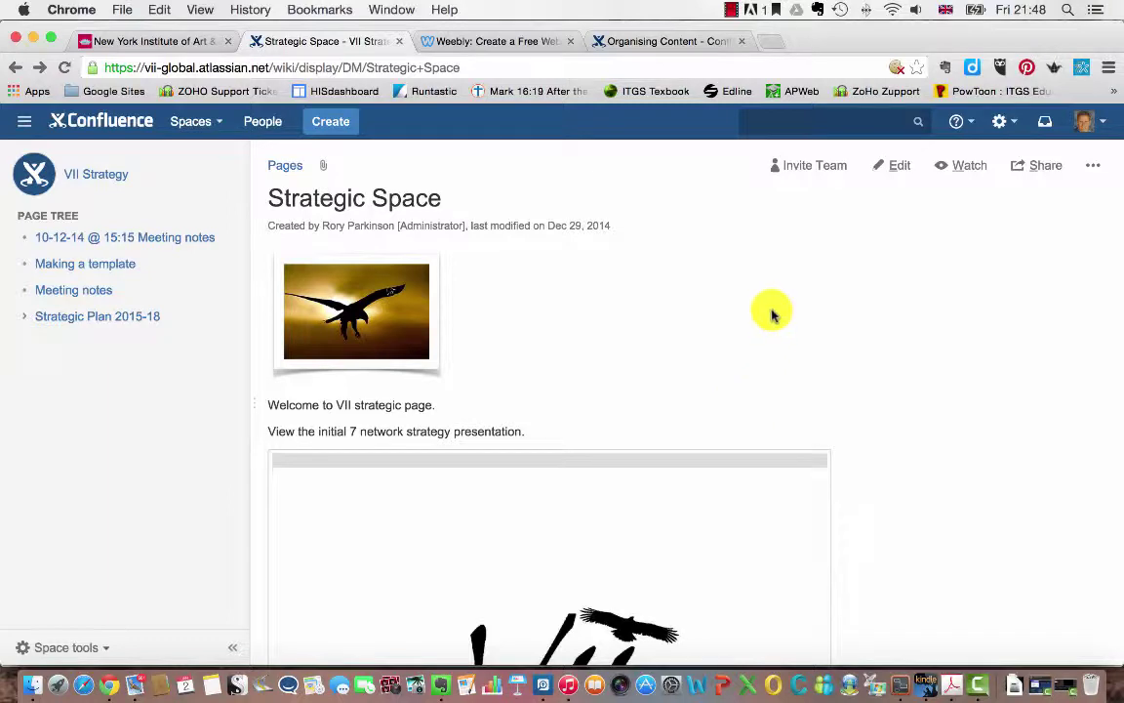
# Step: Page through the embedded network strategy presentation on the Strategic Space page up to the Goal slide
pyautogui.scroll(-5, 877, 366)
pyautogui.scroll(5, 876, 366)
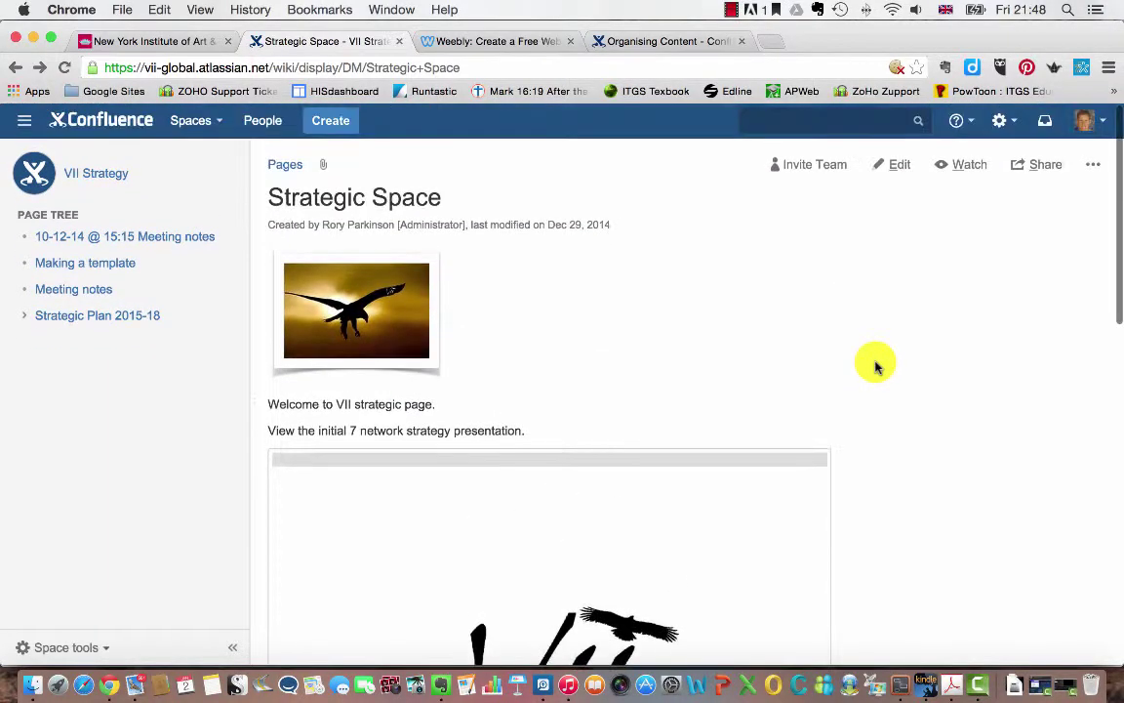
pyautogui.scroll(-4, 877, 366)
pyautogui.scroll(3, 875, 364)
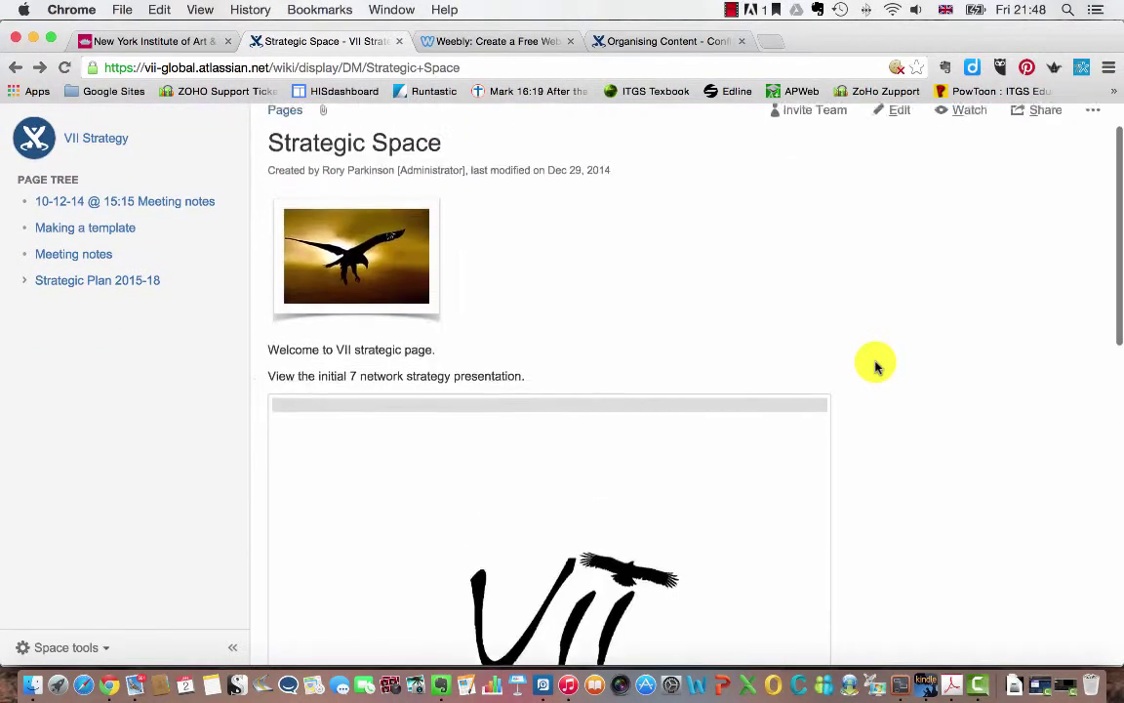
pyautogui.scroll(-6, 625, 308)
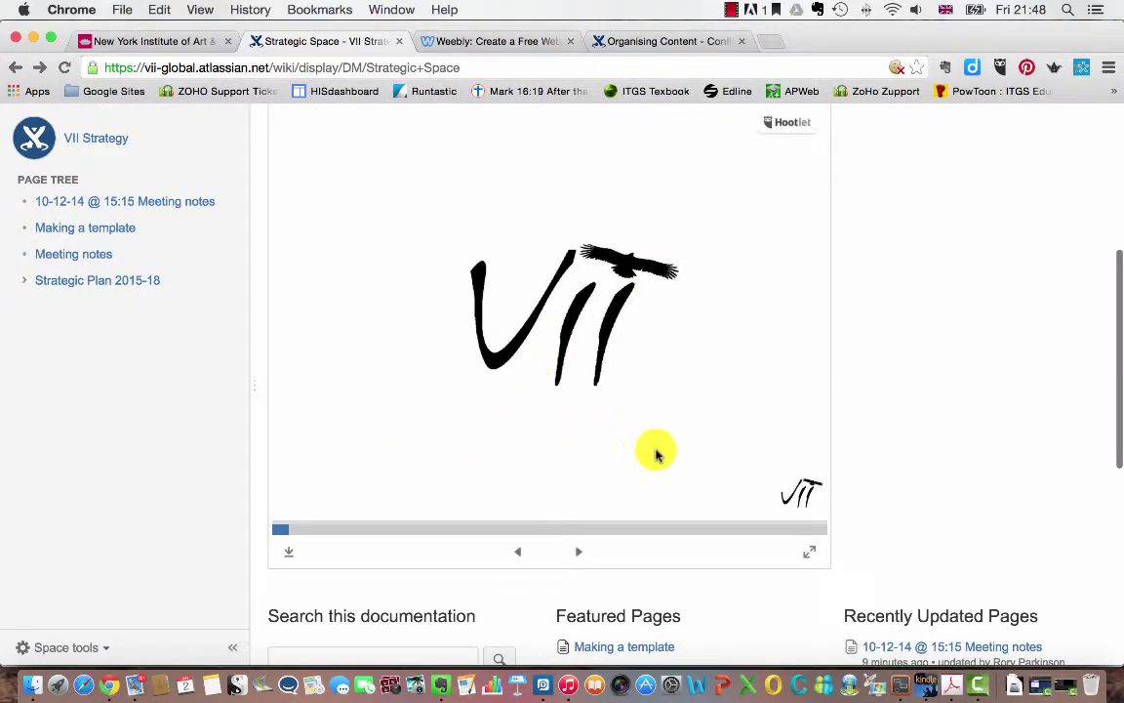
pyautogui.click(580, 552)
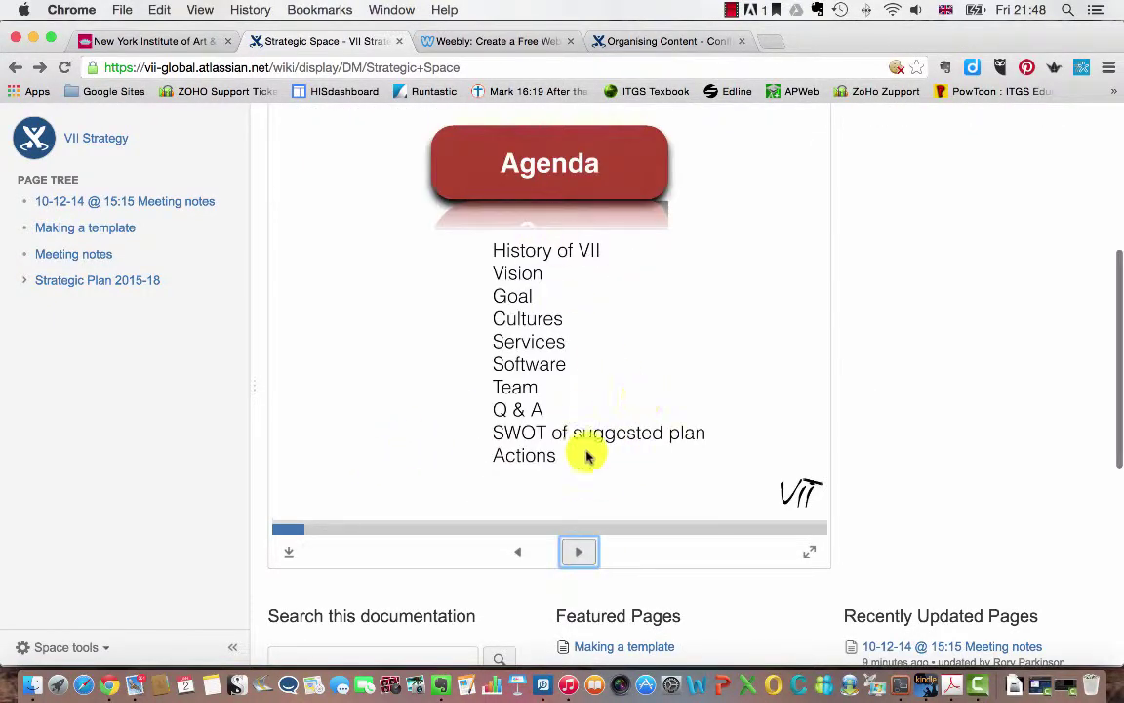
pyautogui.click(574, 549)
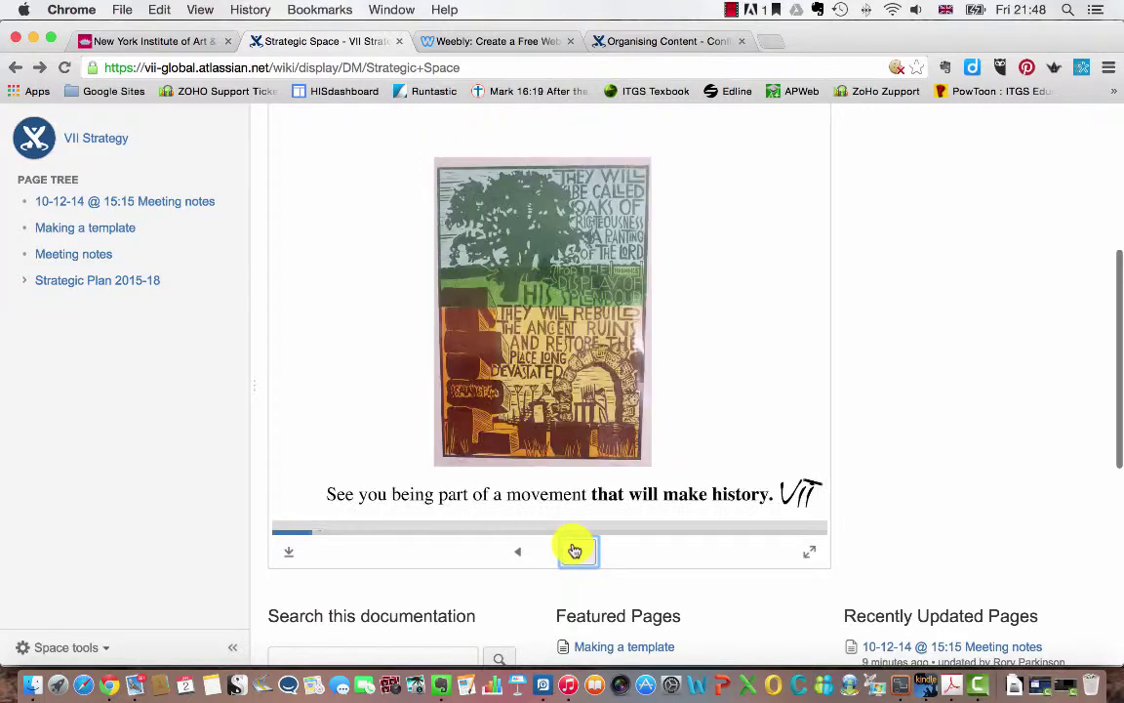
pyautogui.click(576, 552)
pyautogui.click(575, 551)
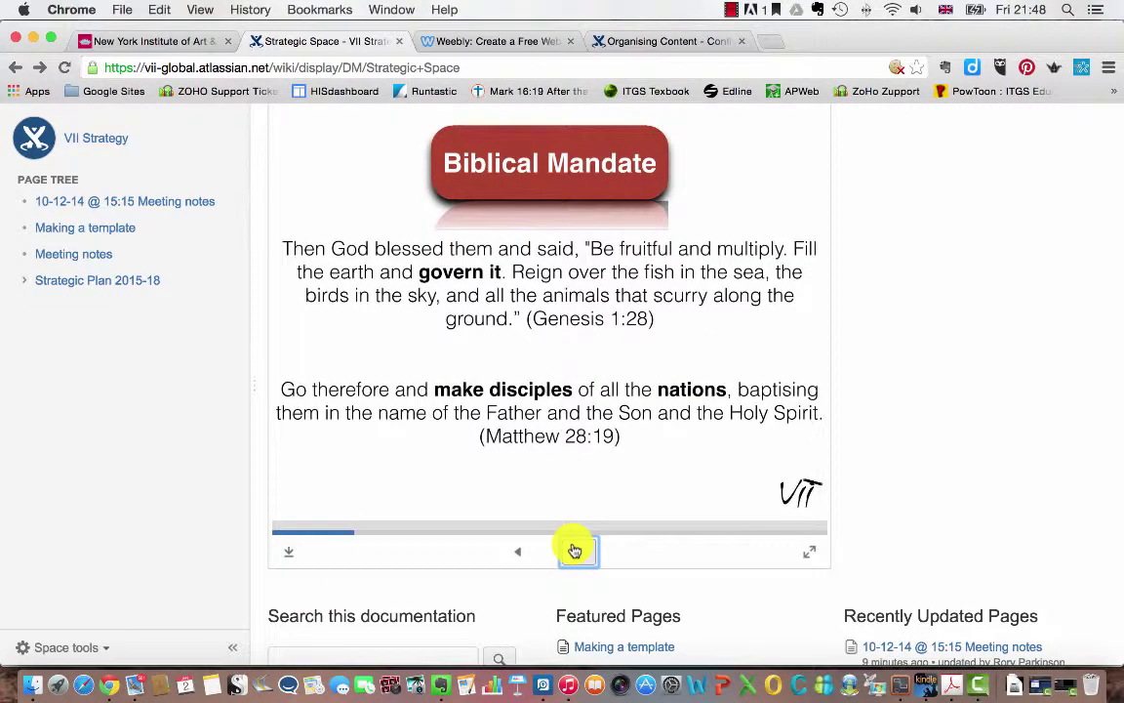
pyautogui.click(575, 551)
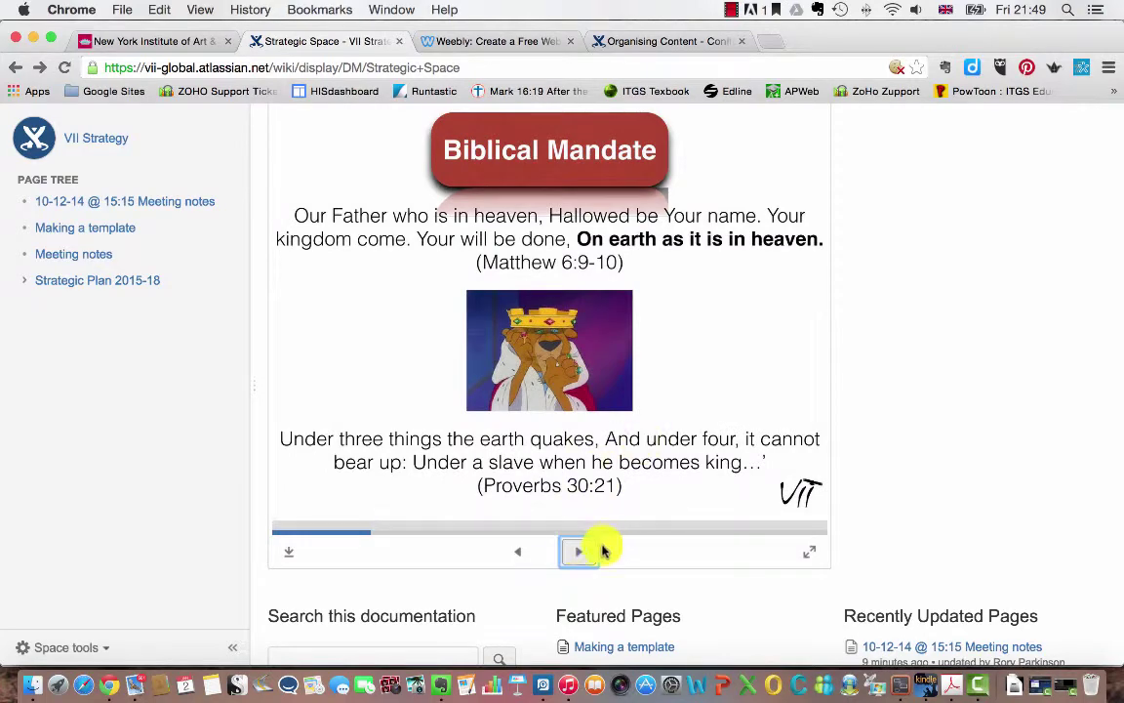
pyautogui.click(593, 555)
pyautogui.click(589, 552)
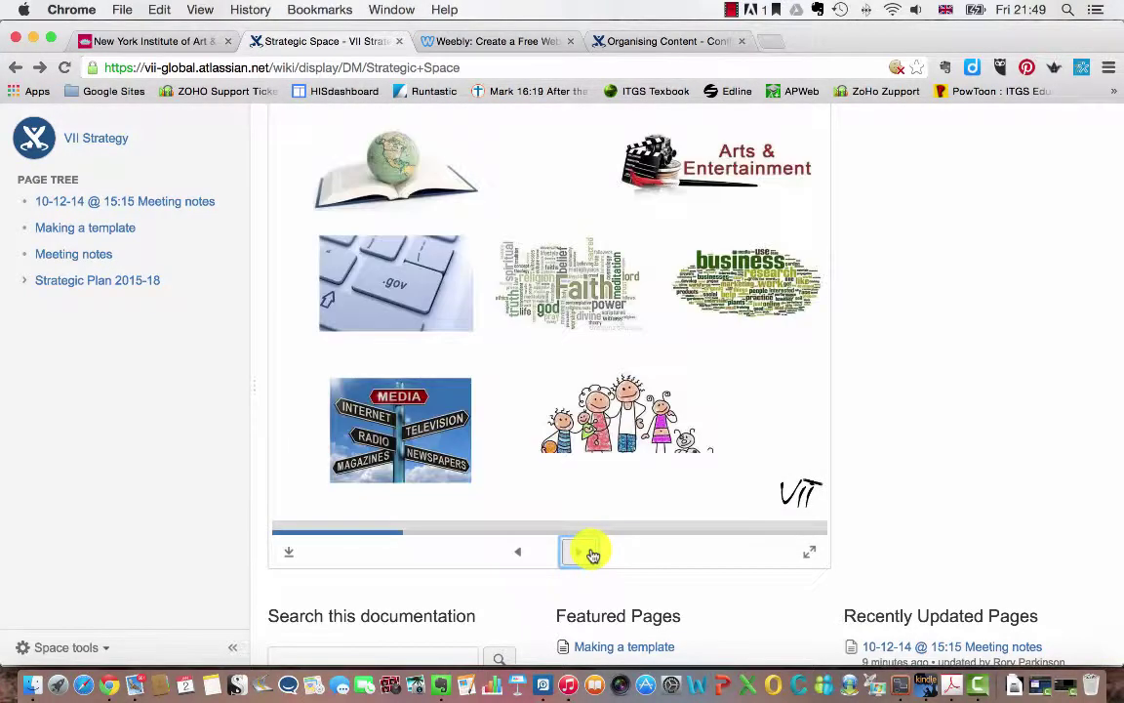
pyautogui.click(590, 553)
pyautogui.click(590, 552)
# Step: Examine the rest of the Strategic Space page, including the popular topics, featured pages, recently updated pages and comment area
pyautogui.scroll(-5, 932, 379)
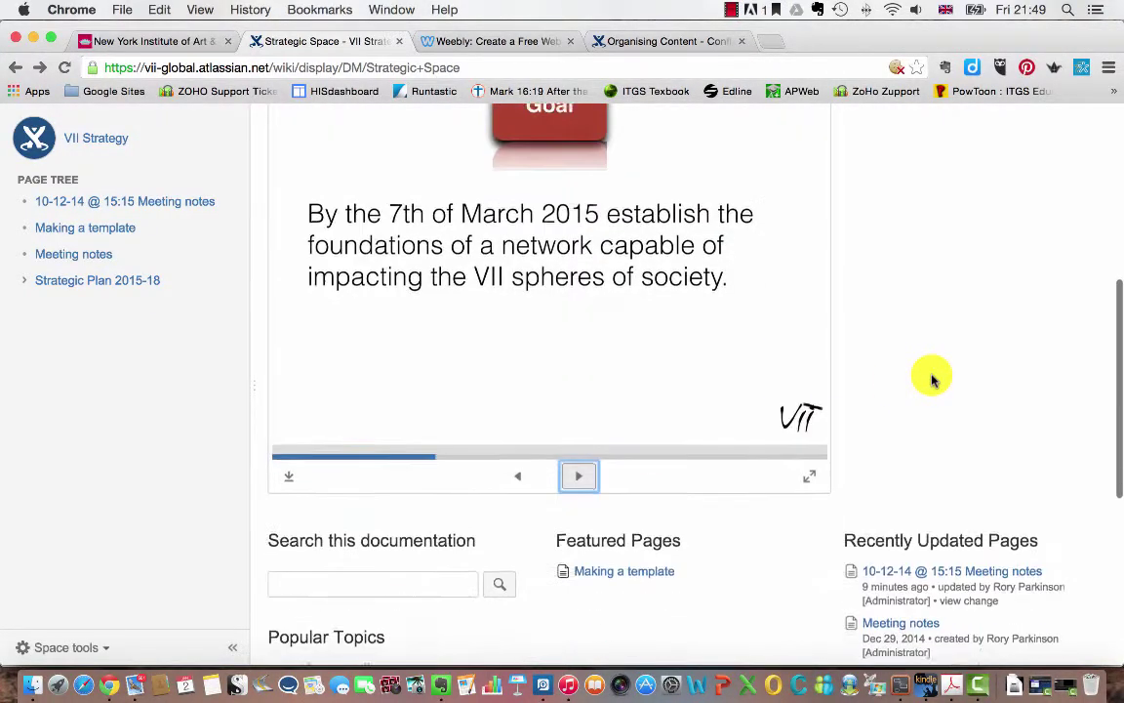
pyautogui.scroll(-1, 932, 378)
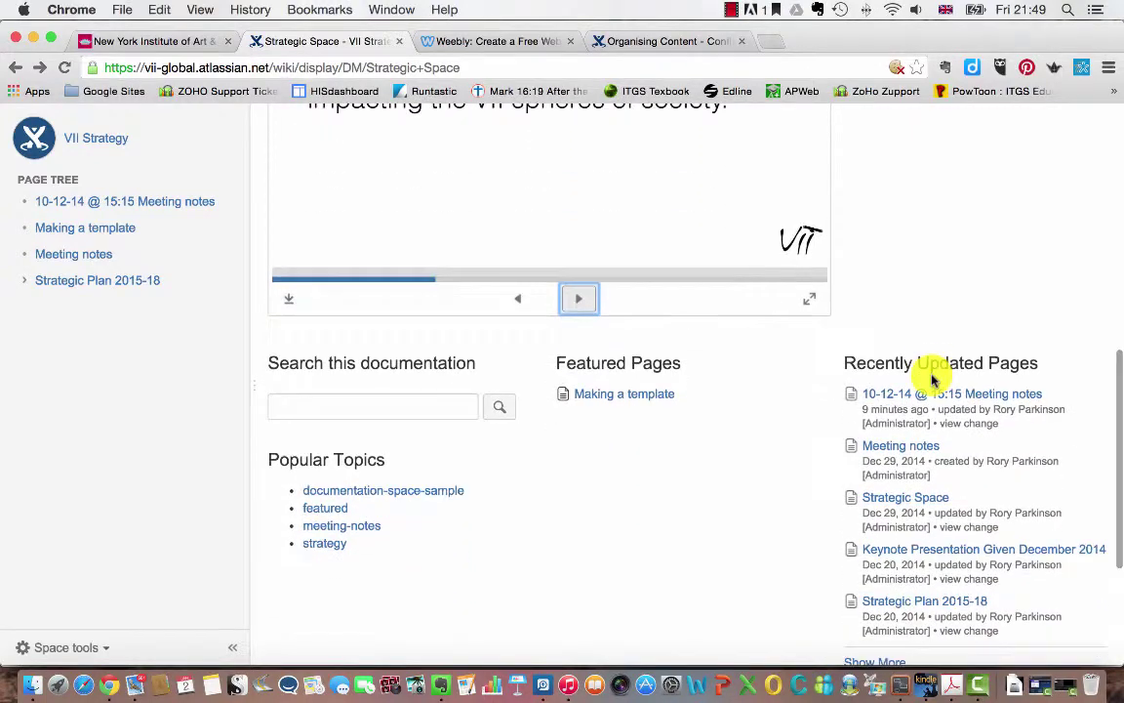
pyautogui.scroll(-1, 765, 470)
pyautogui.scroll(3, 766, 469)
pyautogui.scroll(-4, 765, 475)
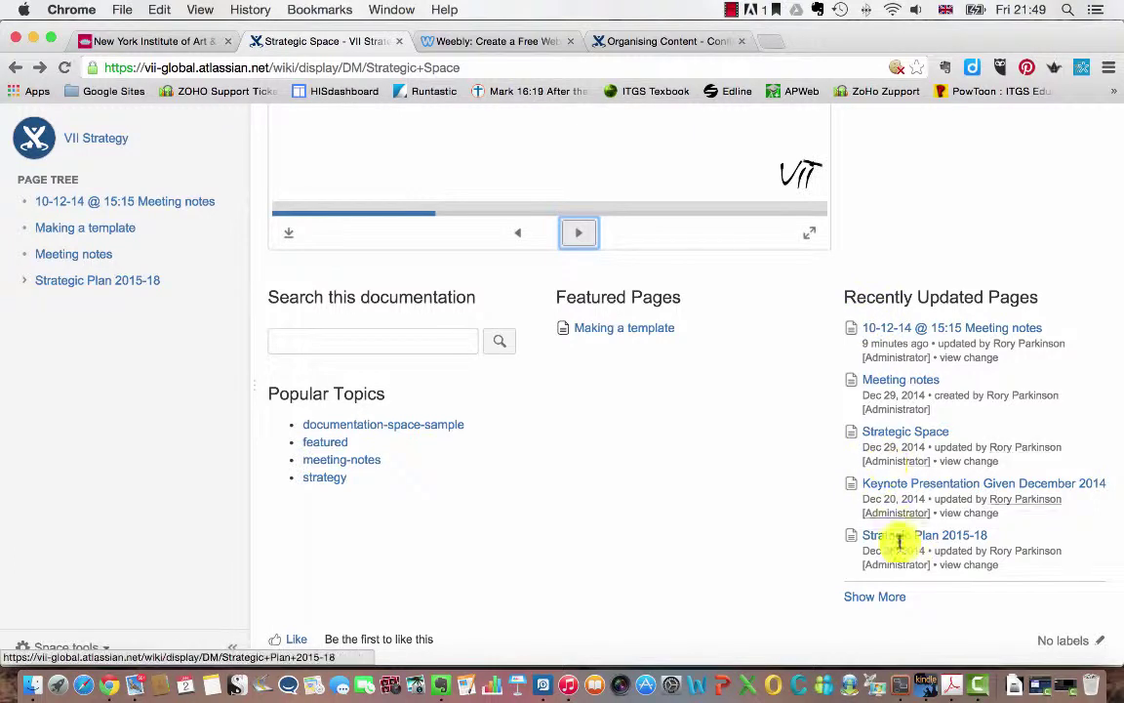
pyautogui.scroll(-1, 896, 541)
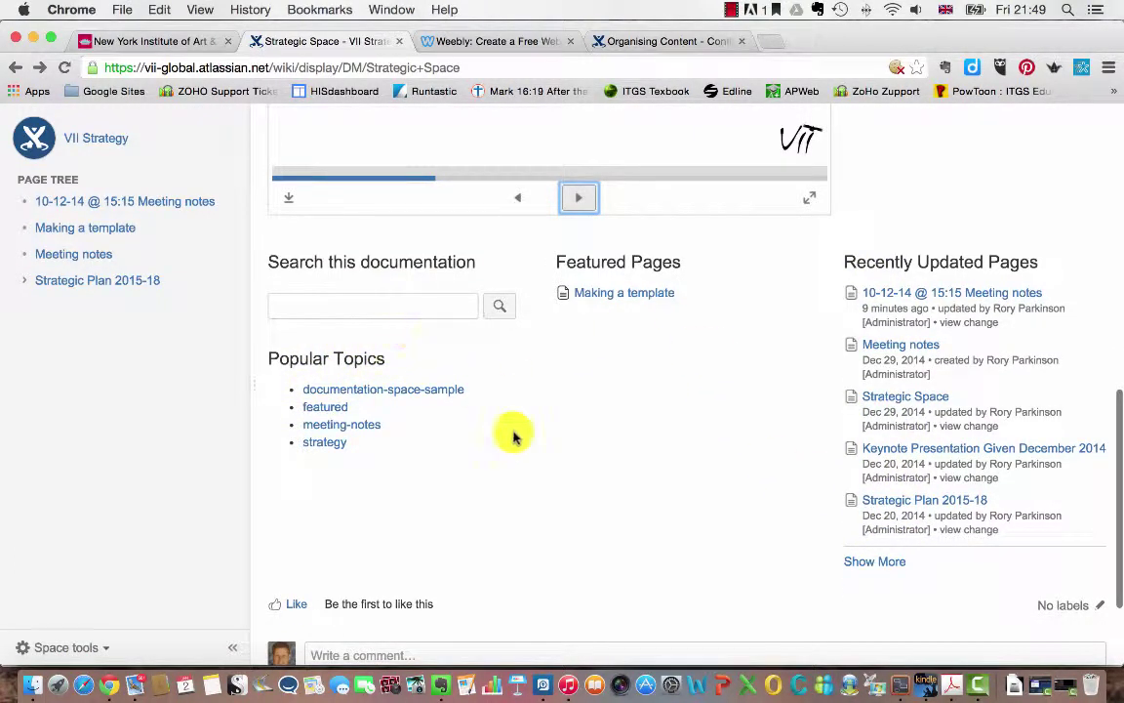
pyautogui.scroll(-3, 617, 460)
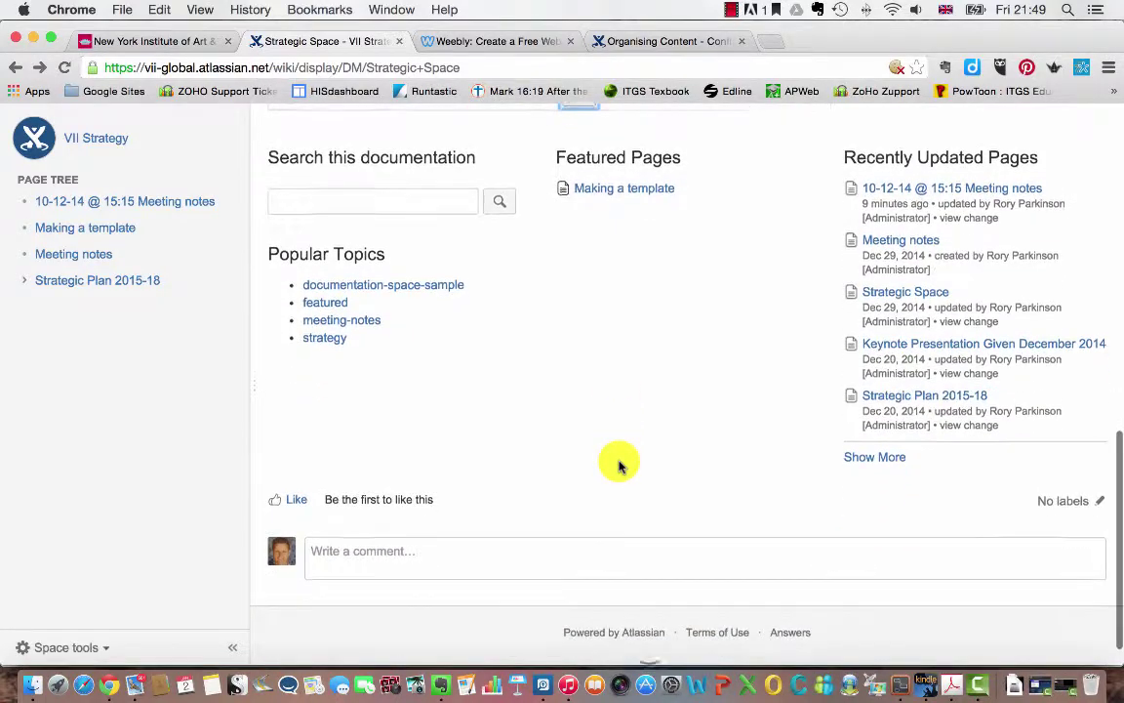
pyautogui.scroll(5, 595, 256)
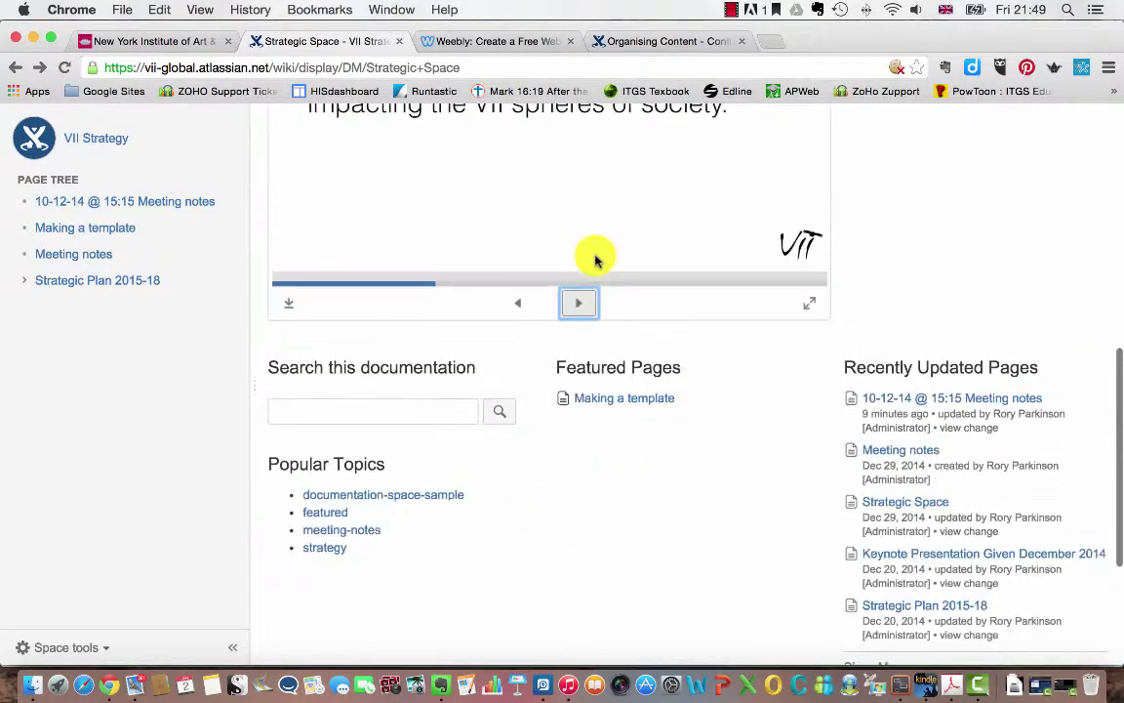
pyautogui.scroll(6, 596, 256)
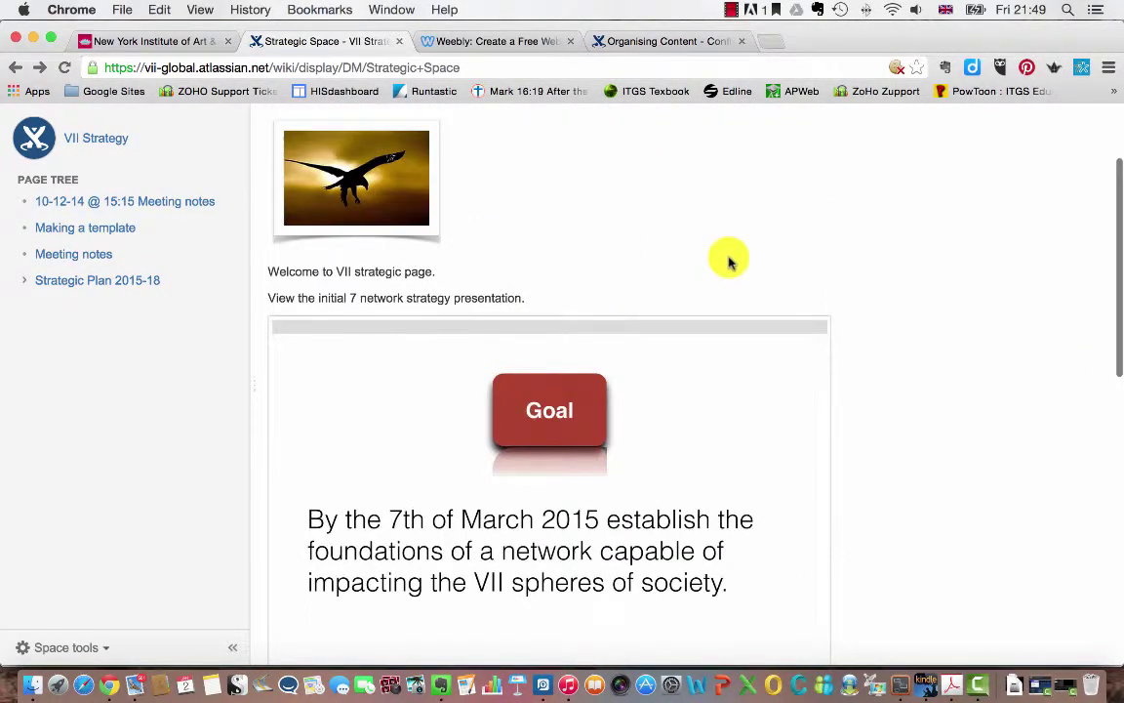
pyautogui.scroll(3, 927, 312)
pyautogui.scroll(-10, 927, 312)
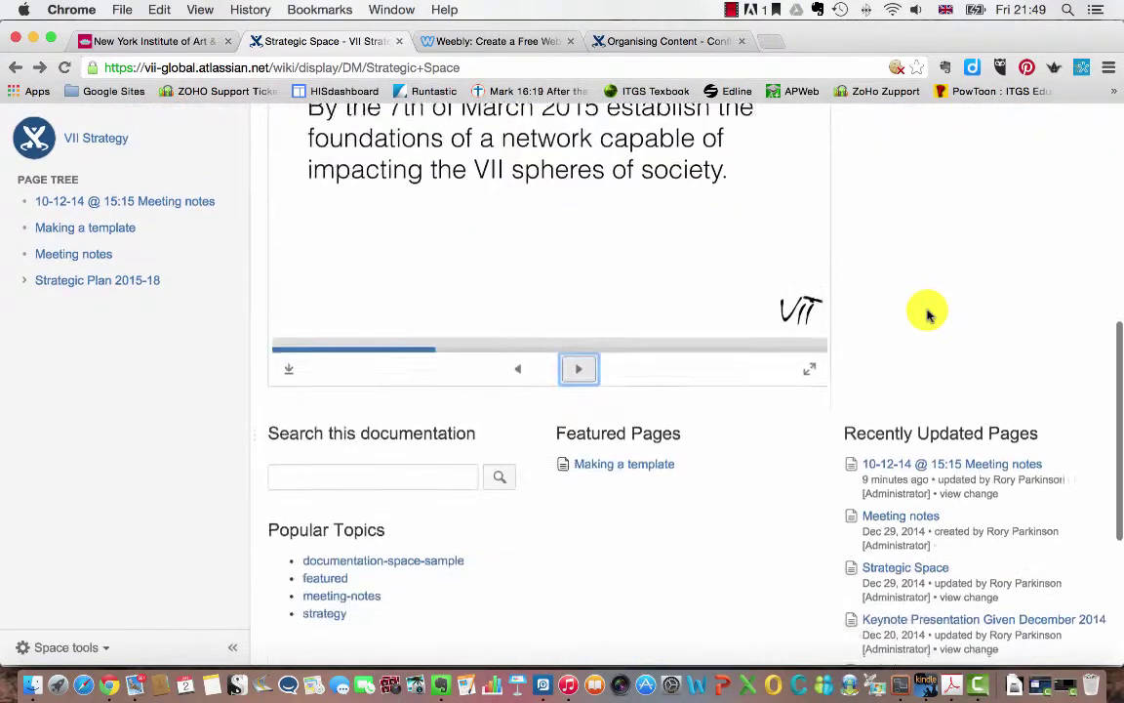
pyautogui.scroll(7, 926, 180)
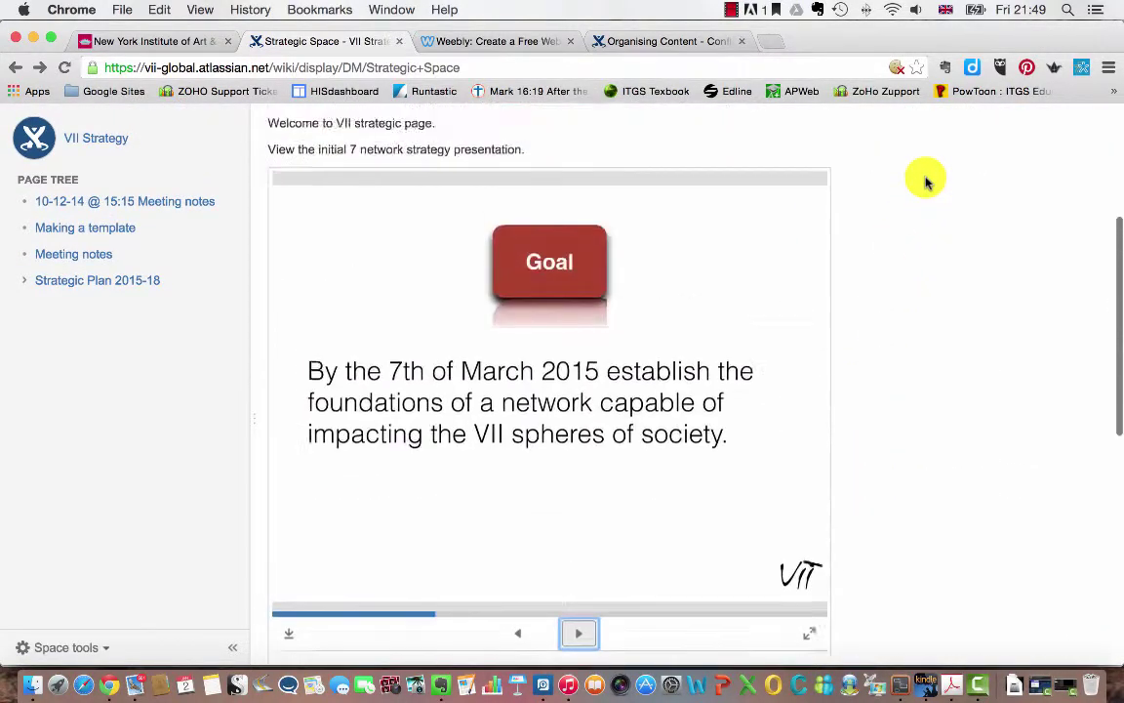
# Step: Open the Meeting notes page from the page tree and review its incomplete tasks and list of all meeting notes
pyautogui.scroll(2, 881, 181)
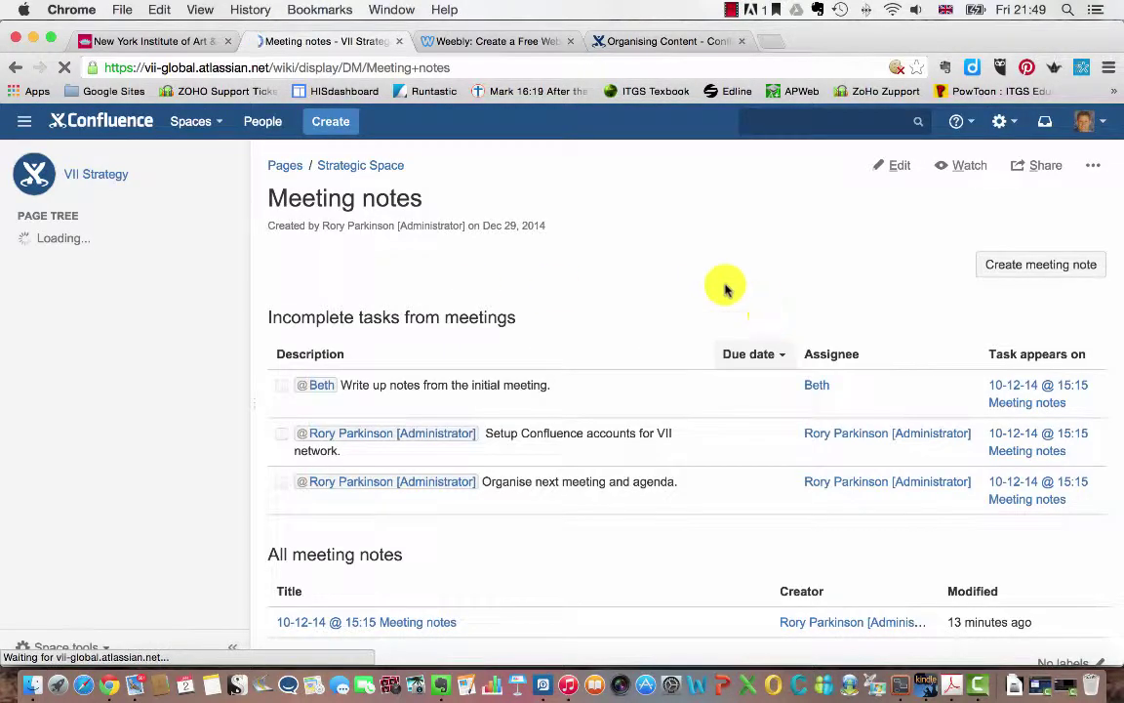
pyautogui.scroll(-4, 628, 289)
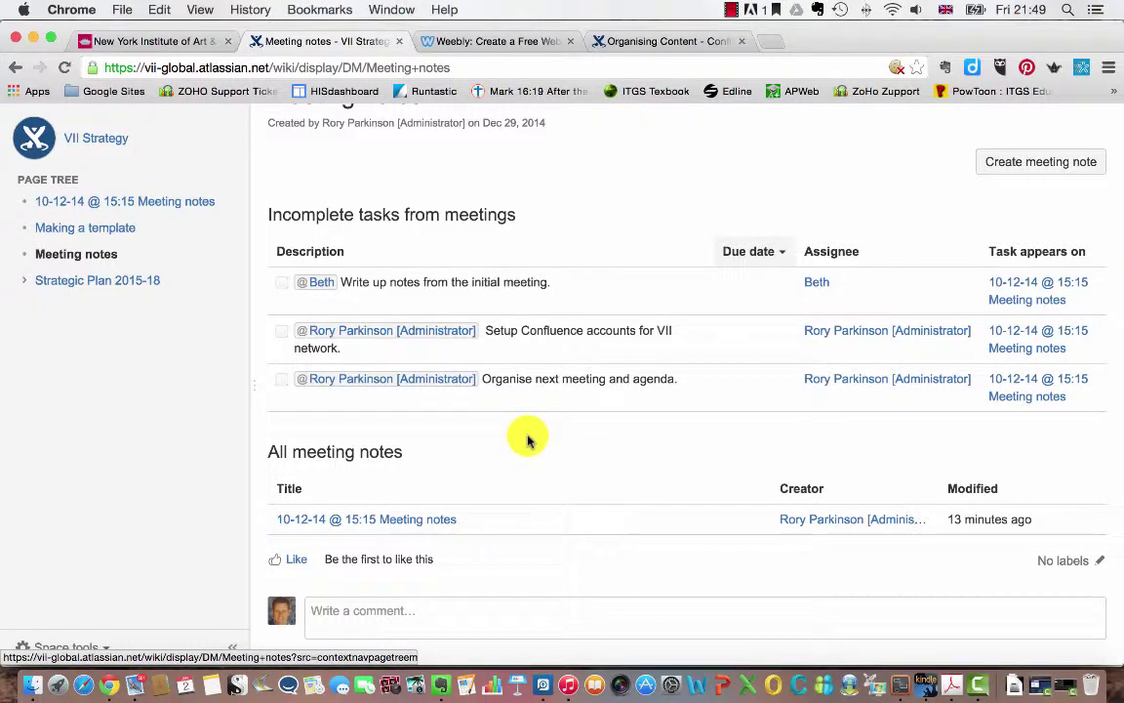
pyautogui.scroll(3, 527, 439)
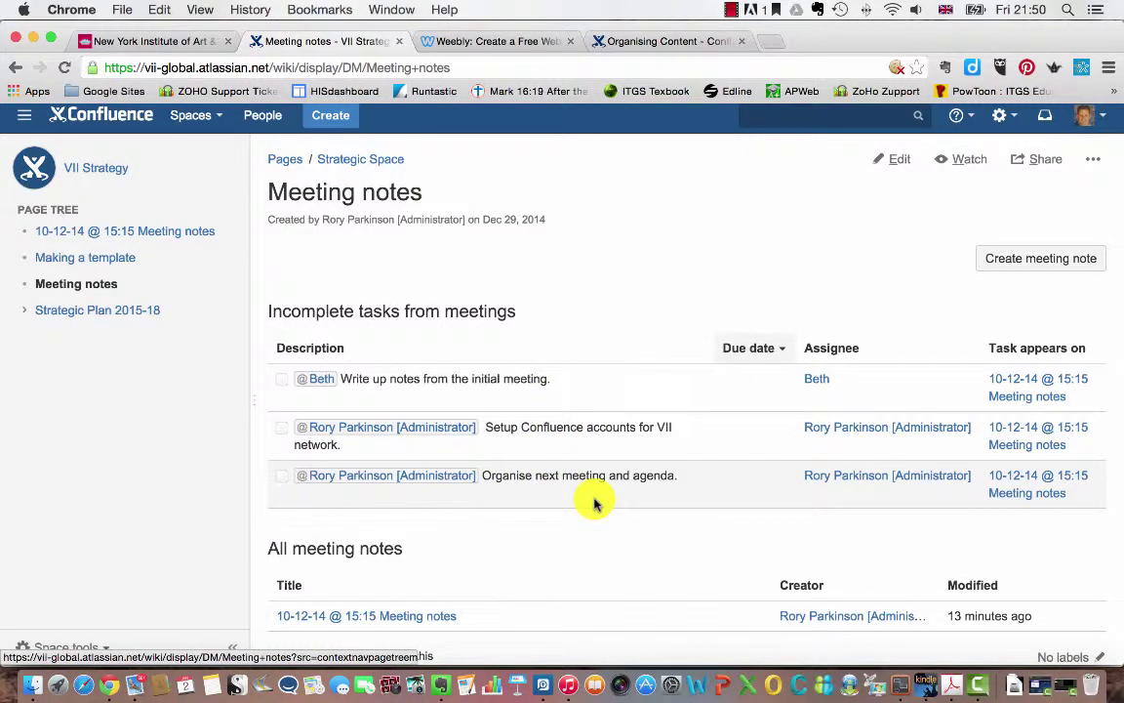
pyautogui.scroll(-5, 659, 540)
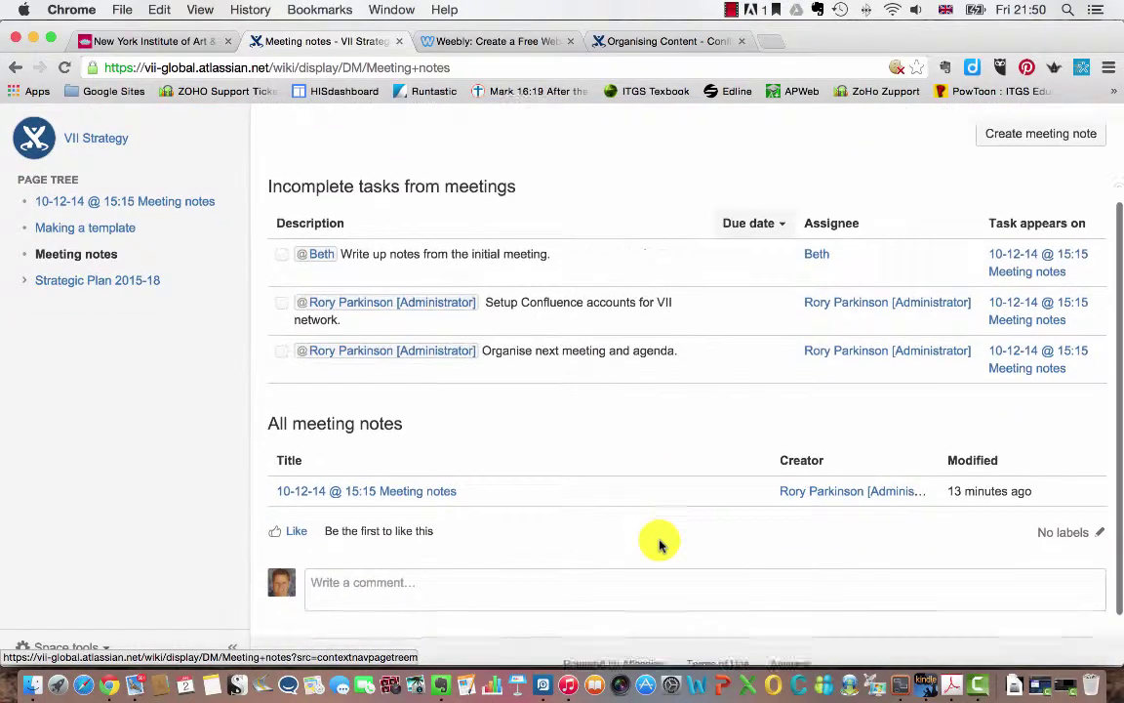
pyautogui.scroll(1, 660, 544)
pyautogui.scroll(1, 661, 545)
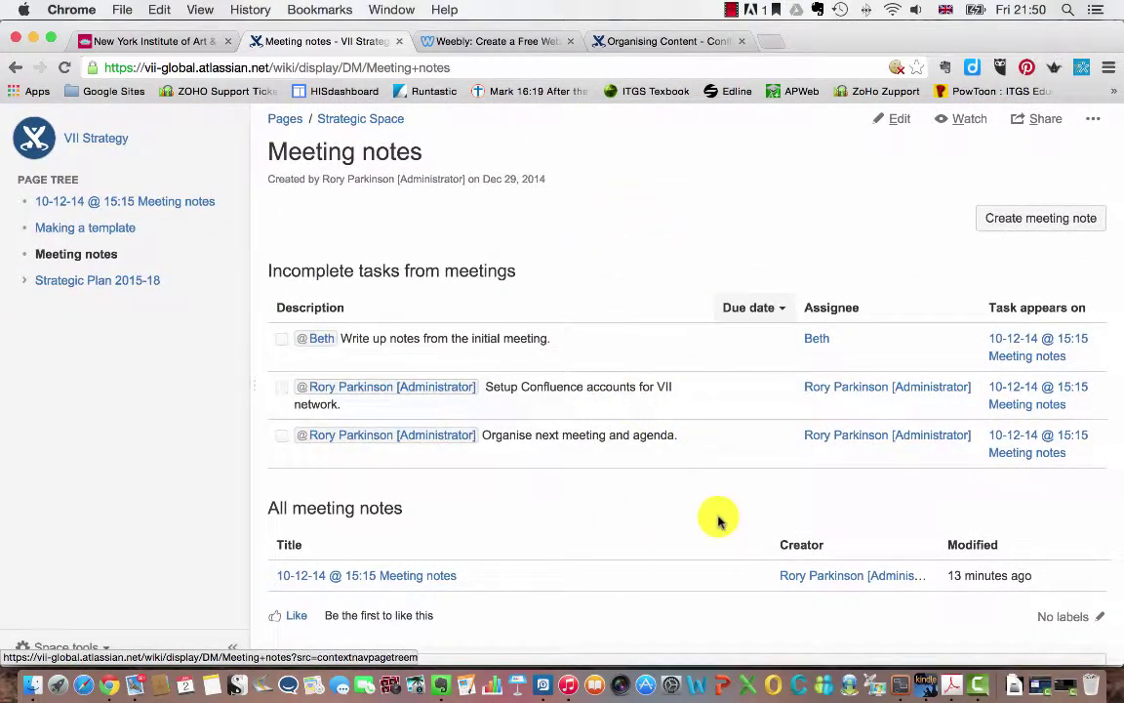
pyautogui.scroll(-2, 717, 523)
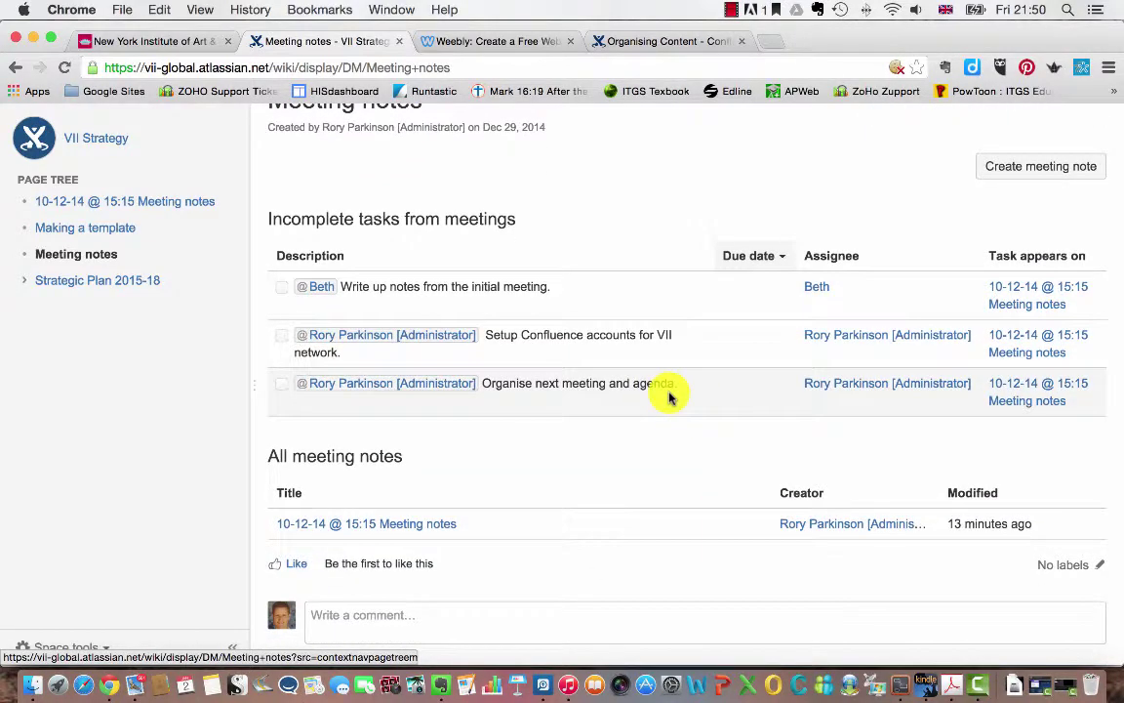
pyautogui.scroll(3, 668, 394)
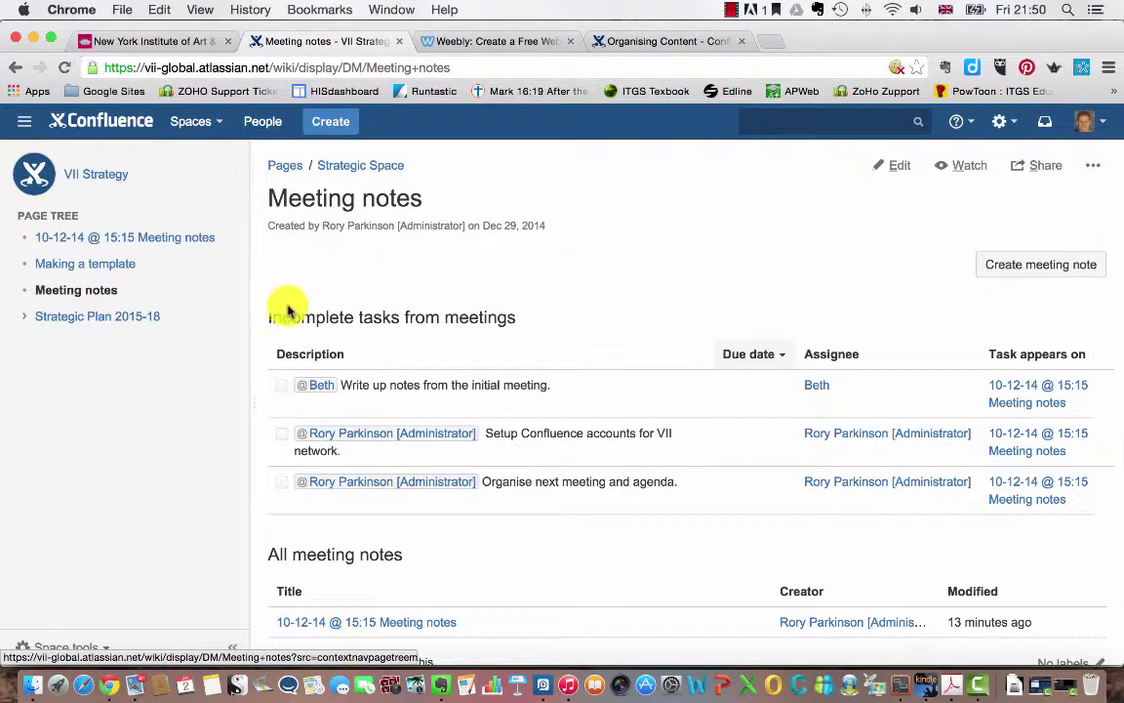
# Step: Open the Strategic Plan 2015-18 page from the page tree and skim its sections down to the performance objectives
pyautogui.click(87, 322)
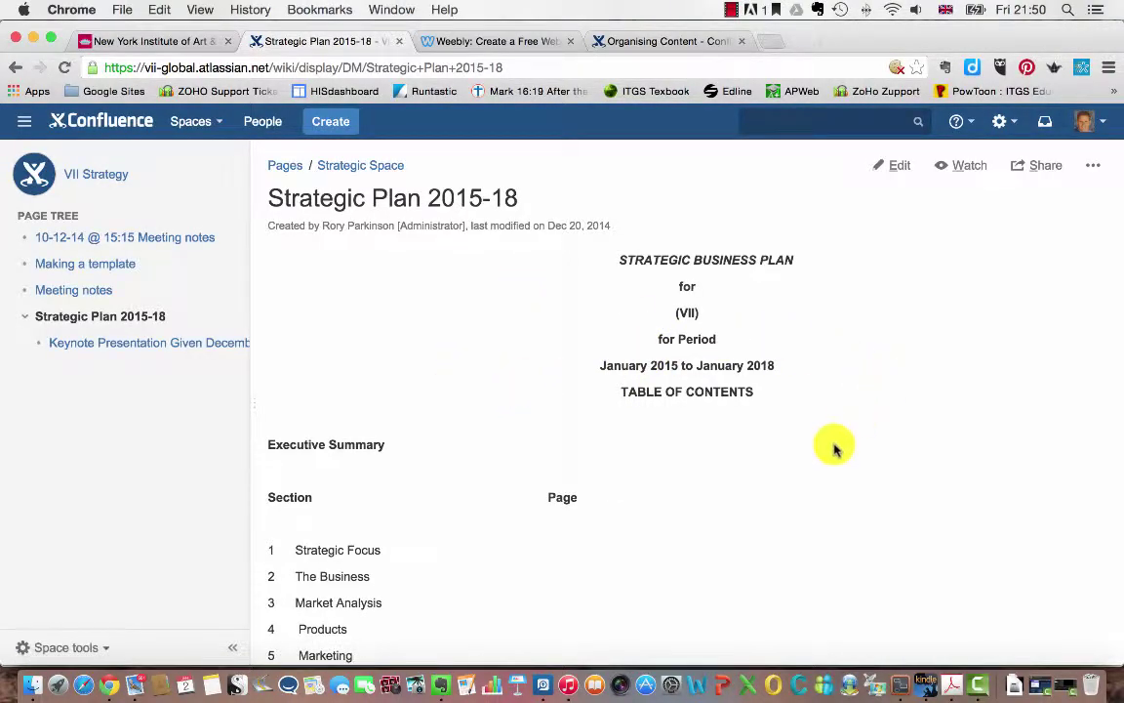
pyautogui.scroll(-5, 833, 447)
pyautogui.scroll(-20, 825, 468)
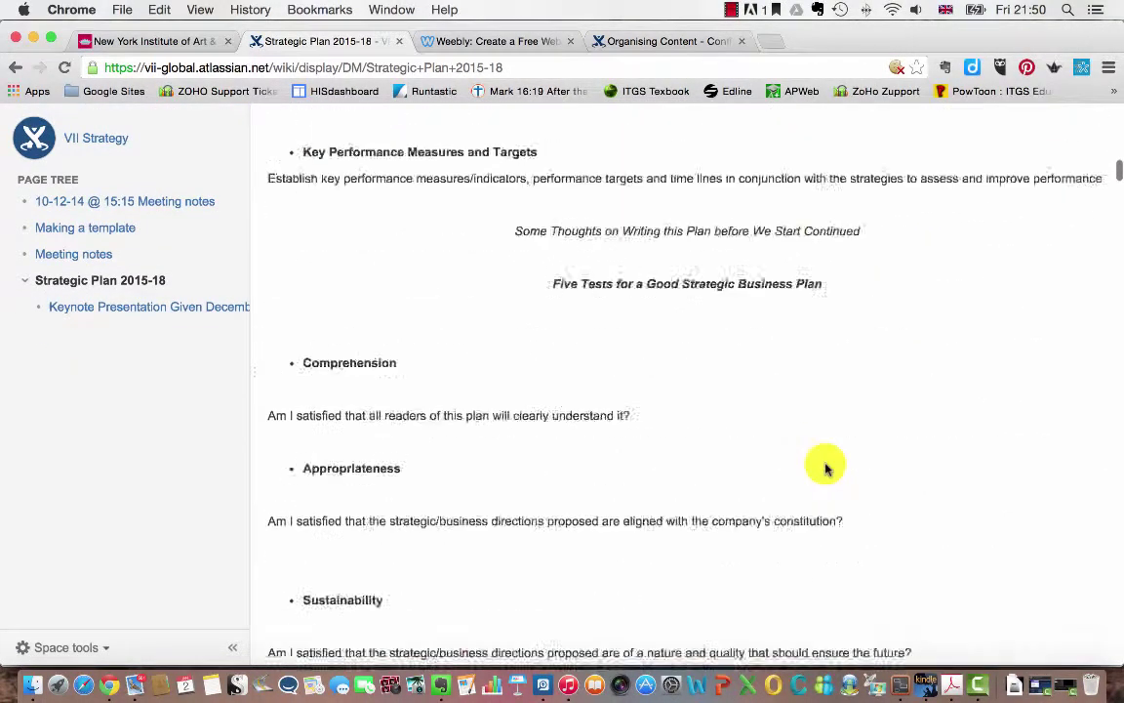
pyautogui.scroll(-20, 824, 468)
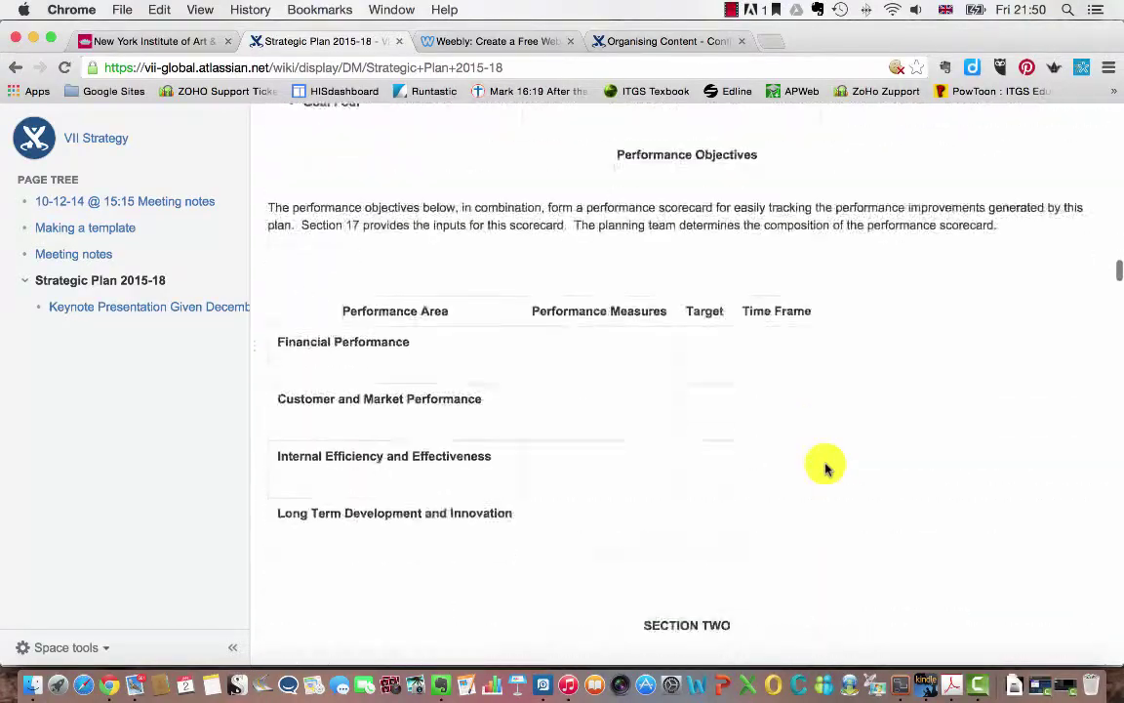
pyautogui.scroll(8, 824, 468)
pyautogui.scroll(20, 825, 468)
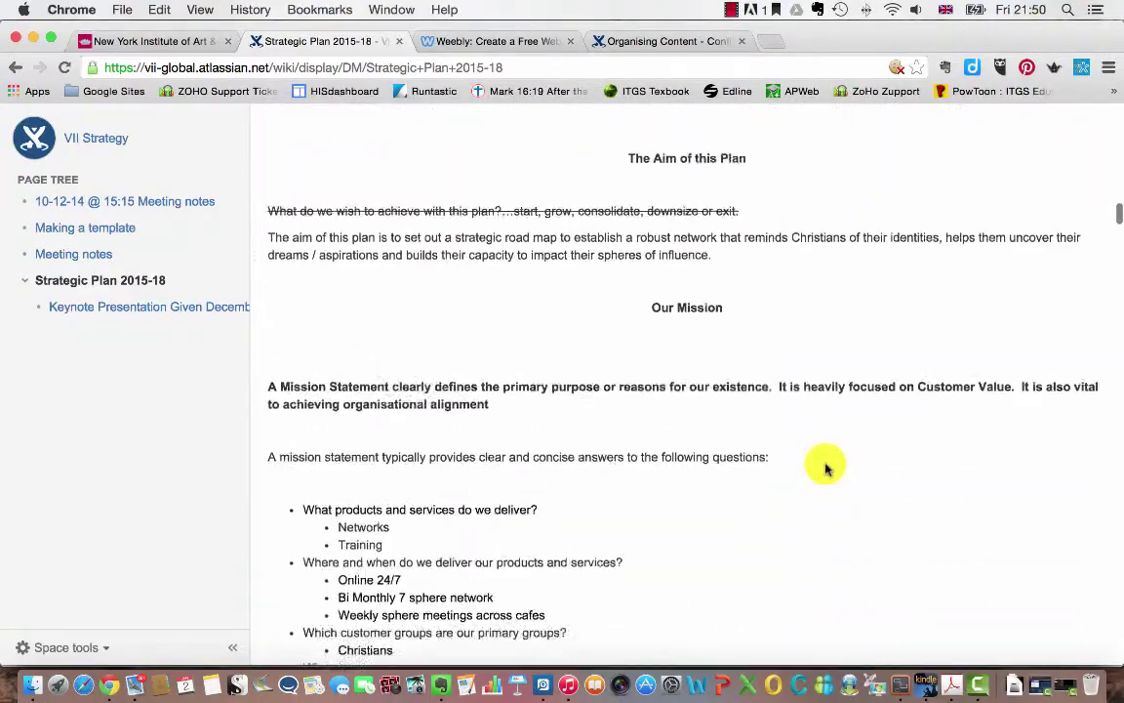
pyautogui.scroll(-20, 824, 469)
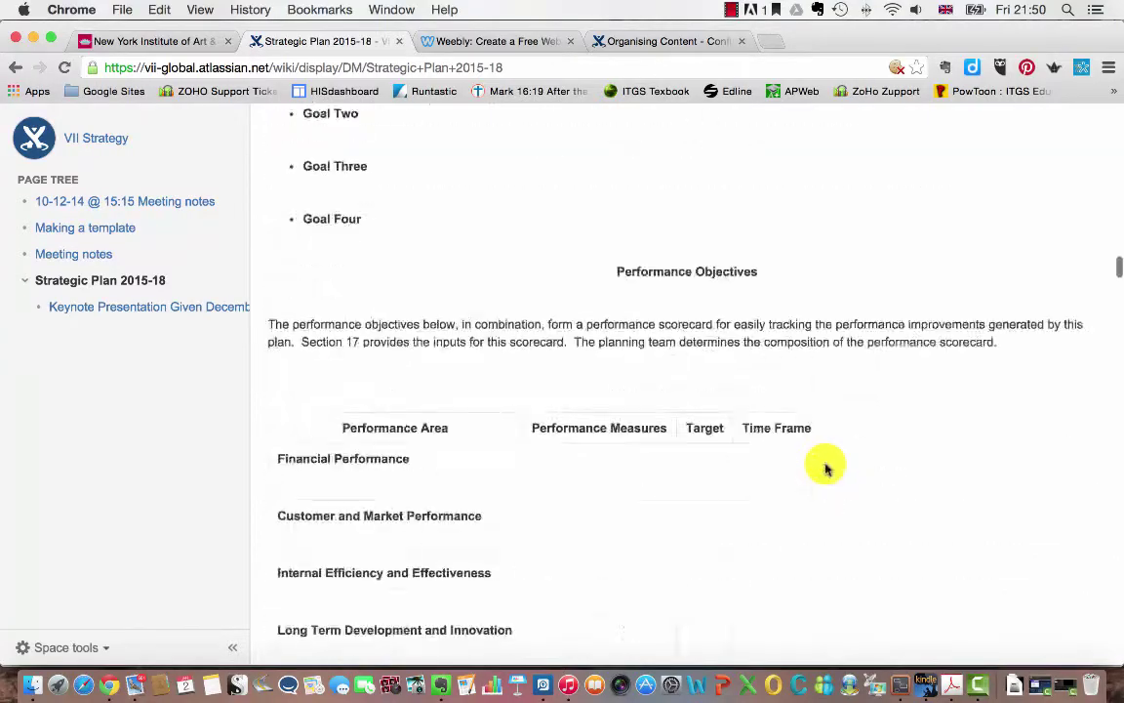
# Step: Skim the remaining sections of the Strategic Plan 2015-18 page and return to its table of contents
pyautogui.scroll(-20, 825, 469)
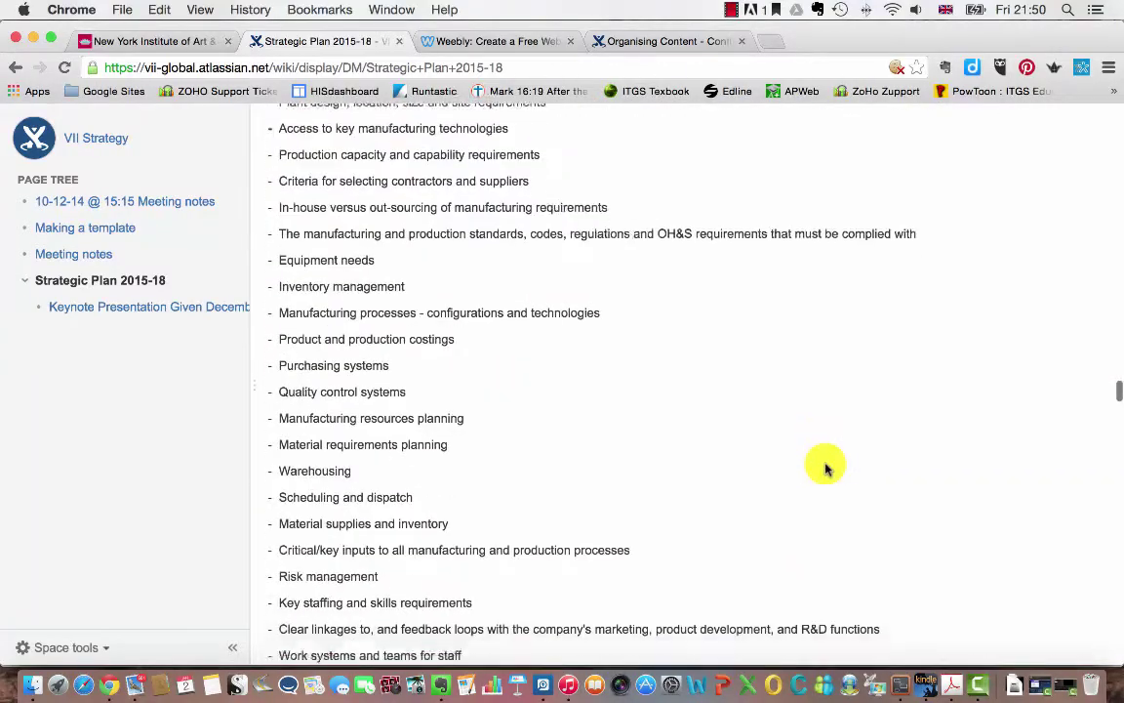
pyautogui.scroll(-3, 825, 469)
pyautogui.scroll(20, 825, 468)
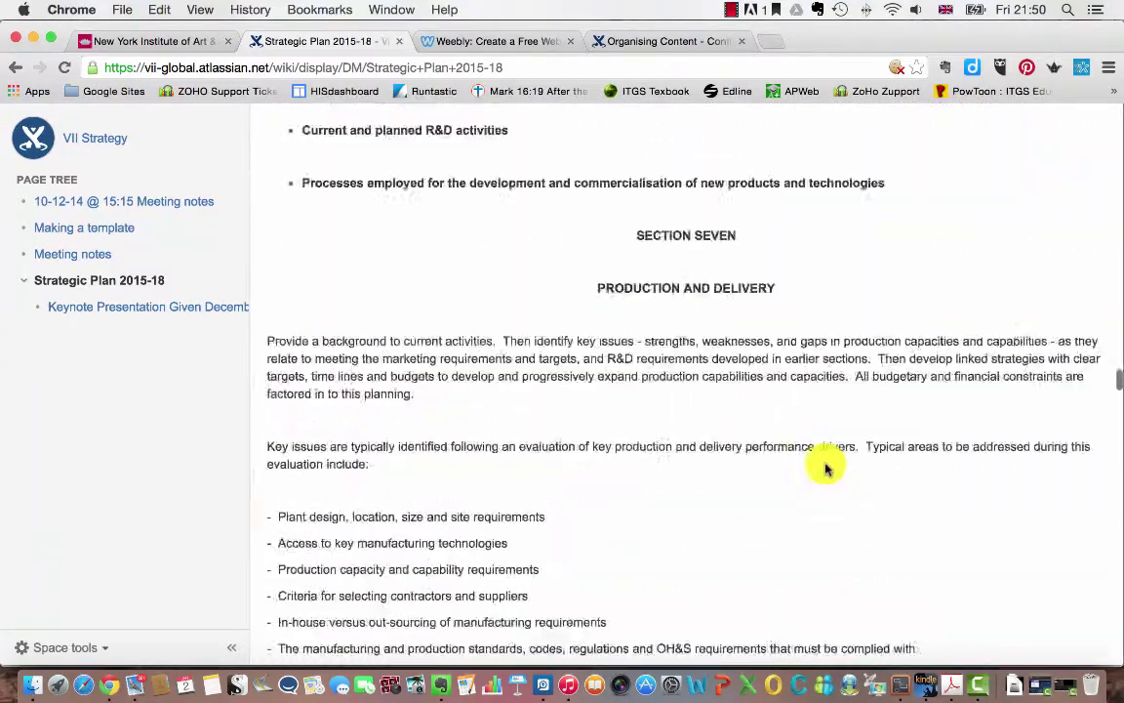
pyautogui.scroll(20, 825, 464)
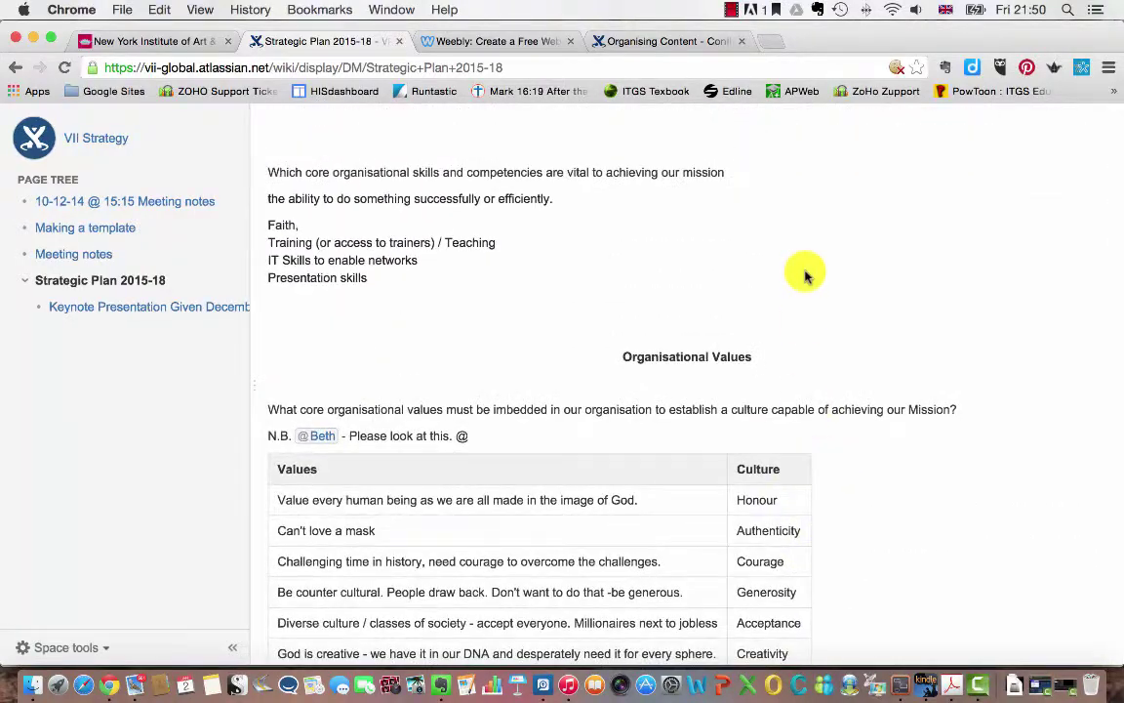
pyautogui.scroll(20, 734, 297)
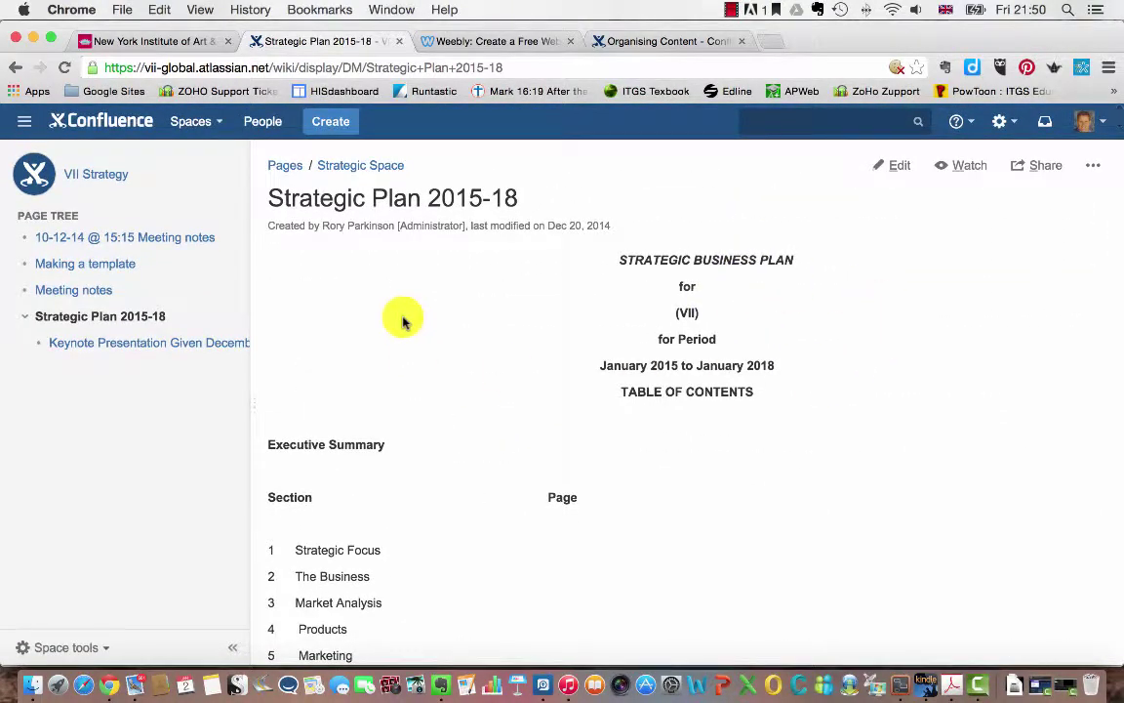
# Step: Open the 10-12-14 @ 15:15 Meeting notes page and review its attendees, goals, discussion items and action items
pyautogui.click(92, 237)
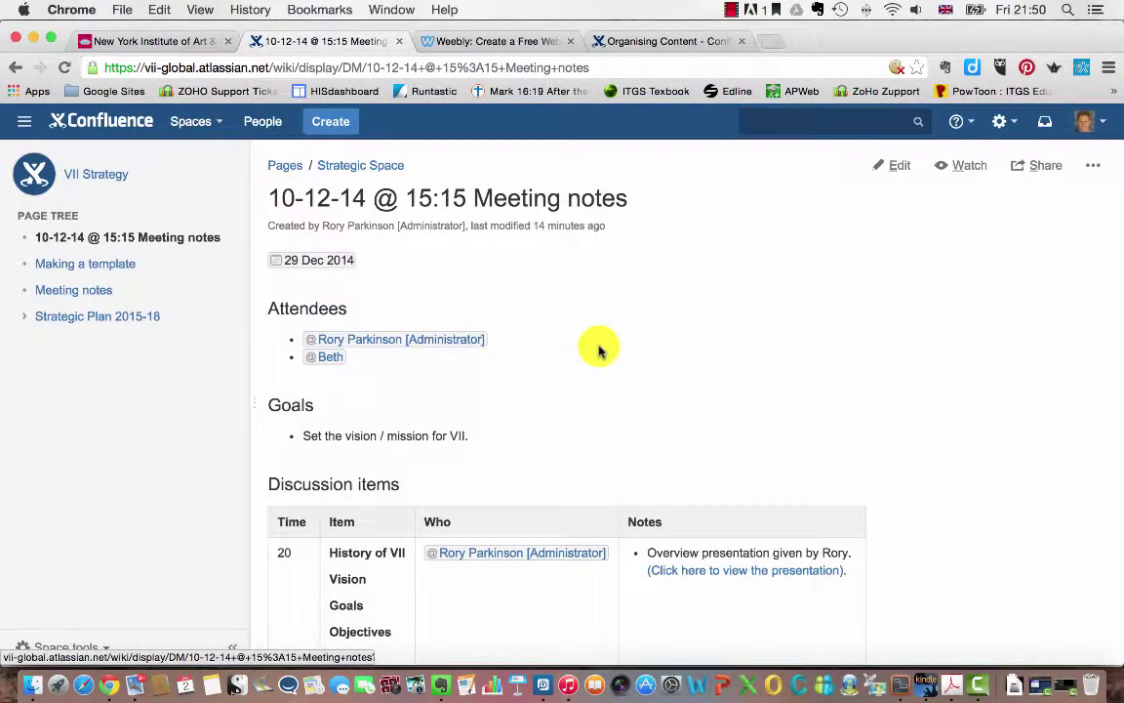
pyautogui.scroll(-2, 634, 381)
pyautogui.scroll(-1, 675, 407)
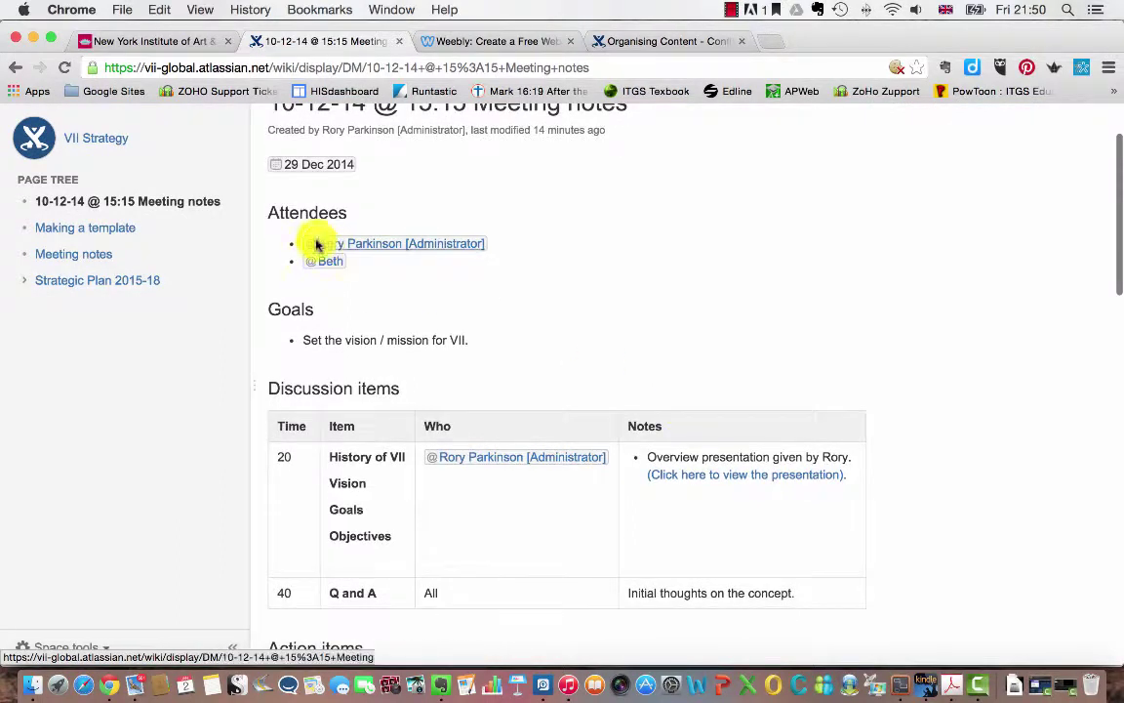
pyautogui.scroll(-3, 625, 317)
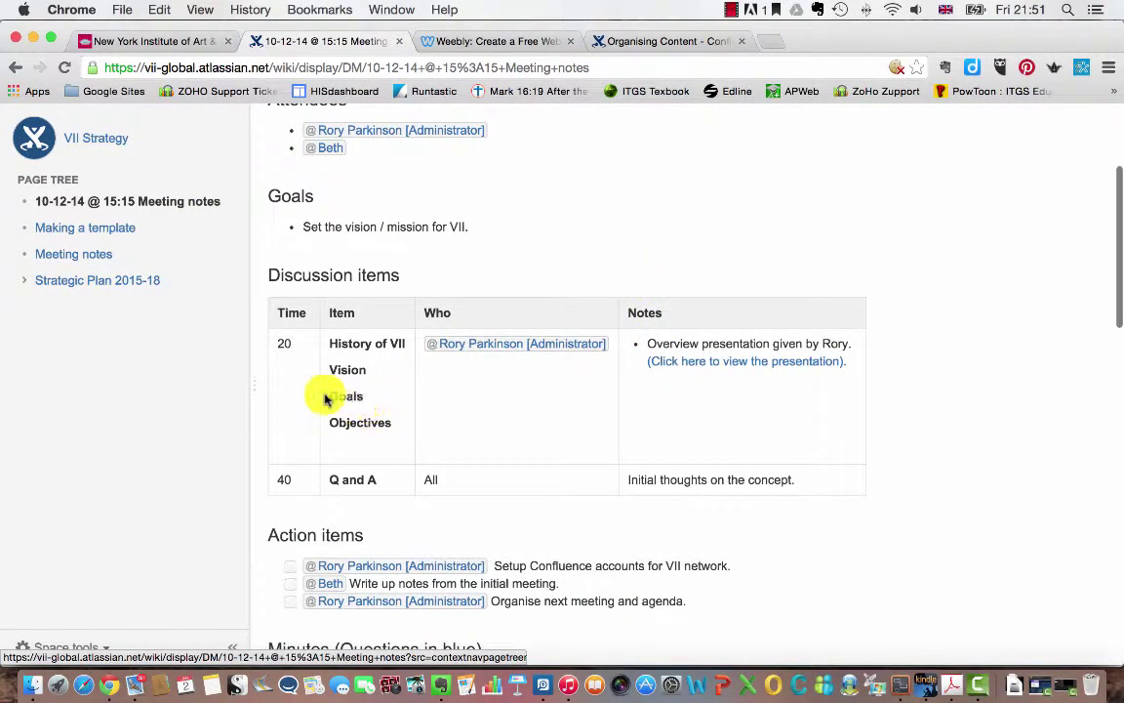
pyautogui.scroll(-6, 968, 427)
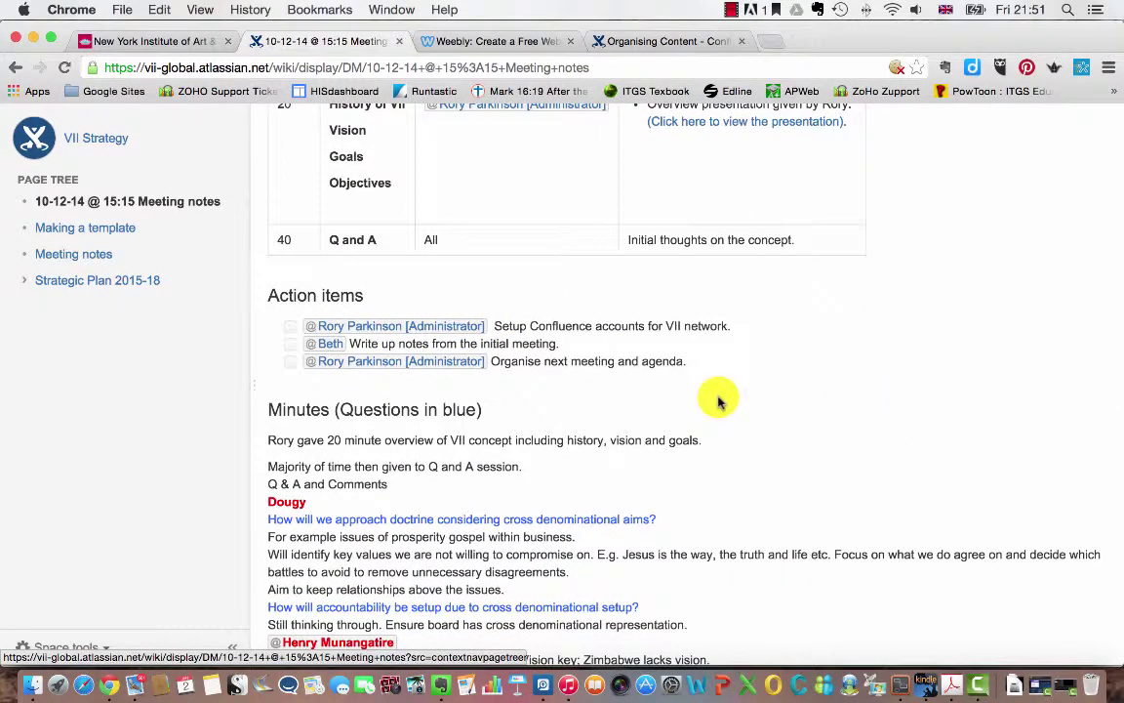
# Step: Read through the meeting minutes, including the questions in blue and the general discussion, down to the comment area
pyautogui.scroll(-8, 798, 389)
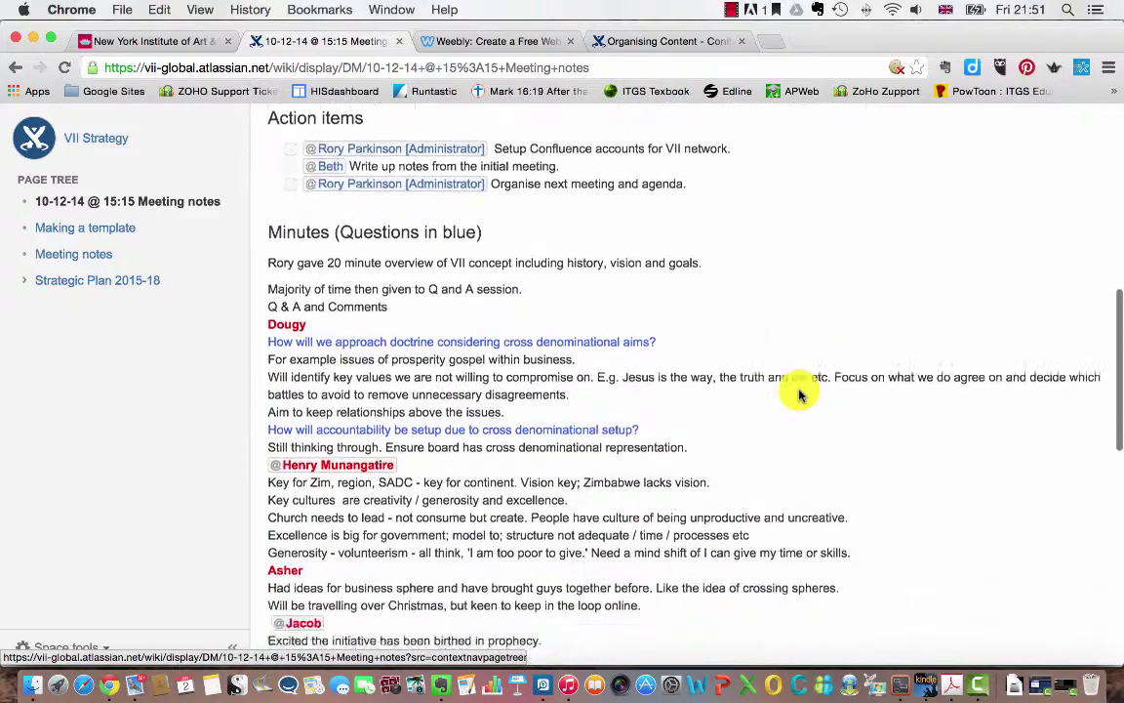
pyautogui.scroll(5, 874, 235)
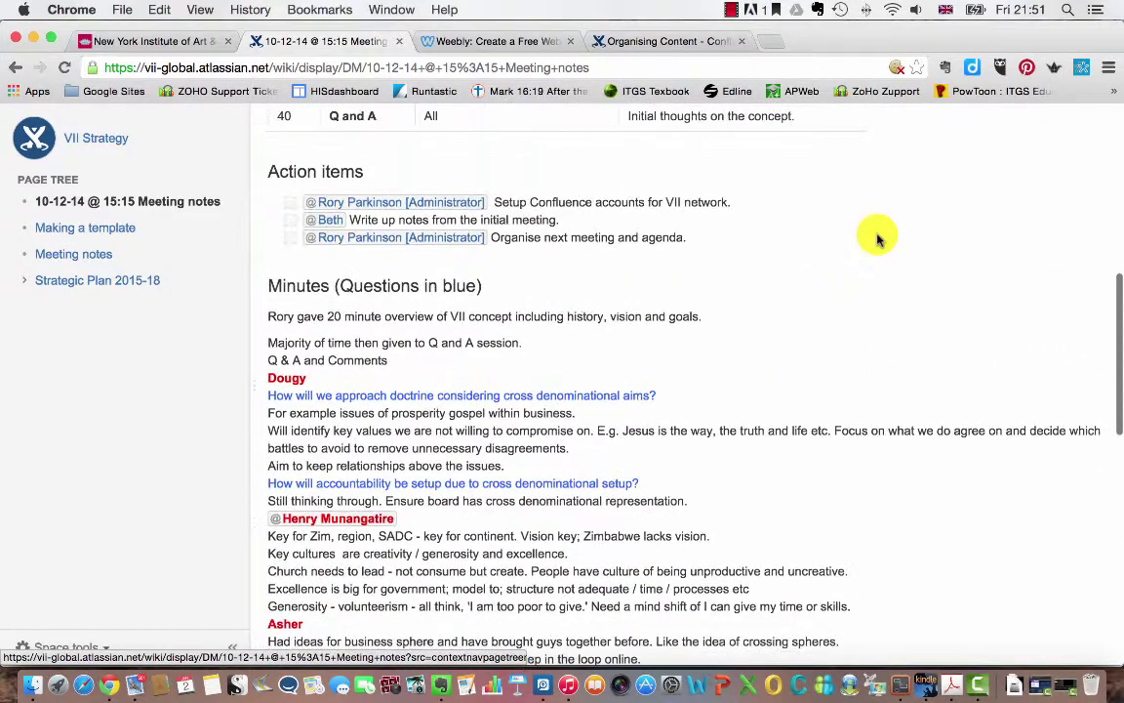
pyautogui.scroll(-2, 875, 235)
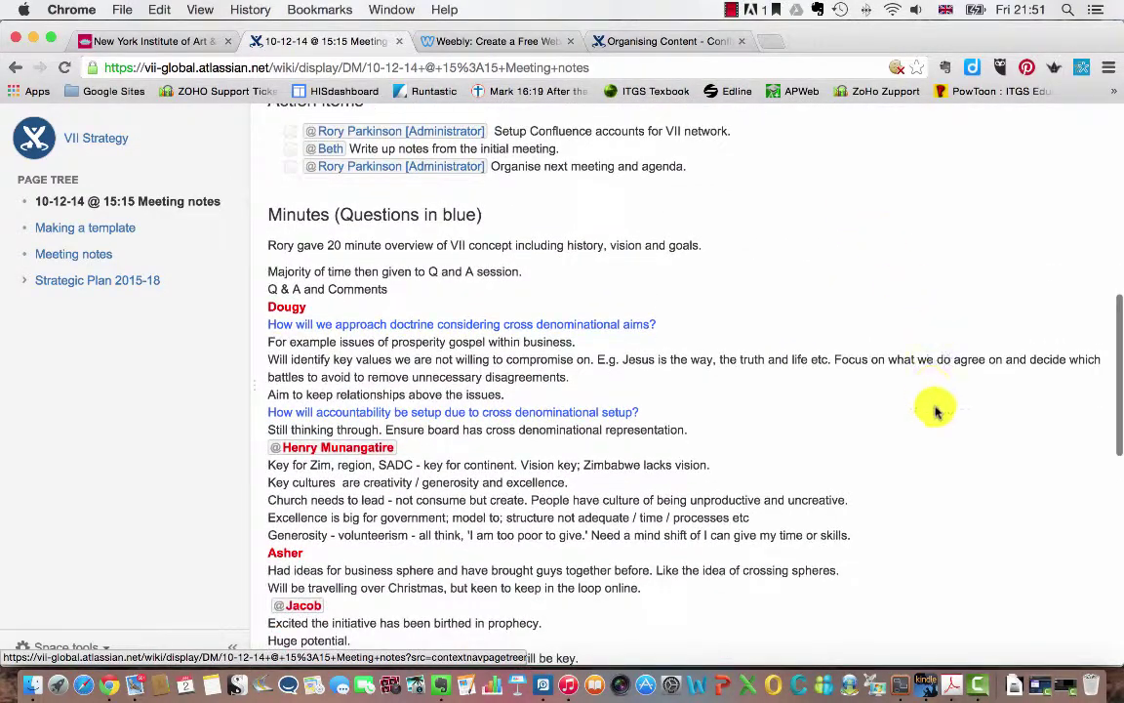
pyautogui.scroll(-3, 916, 471)
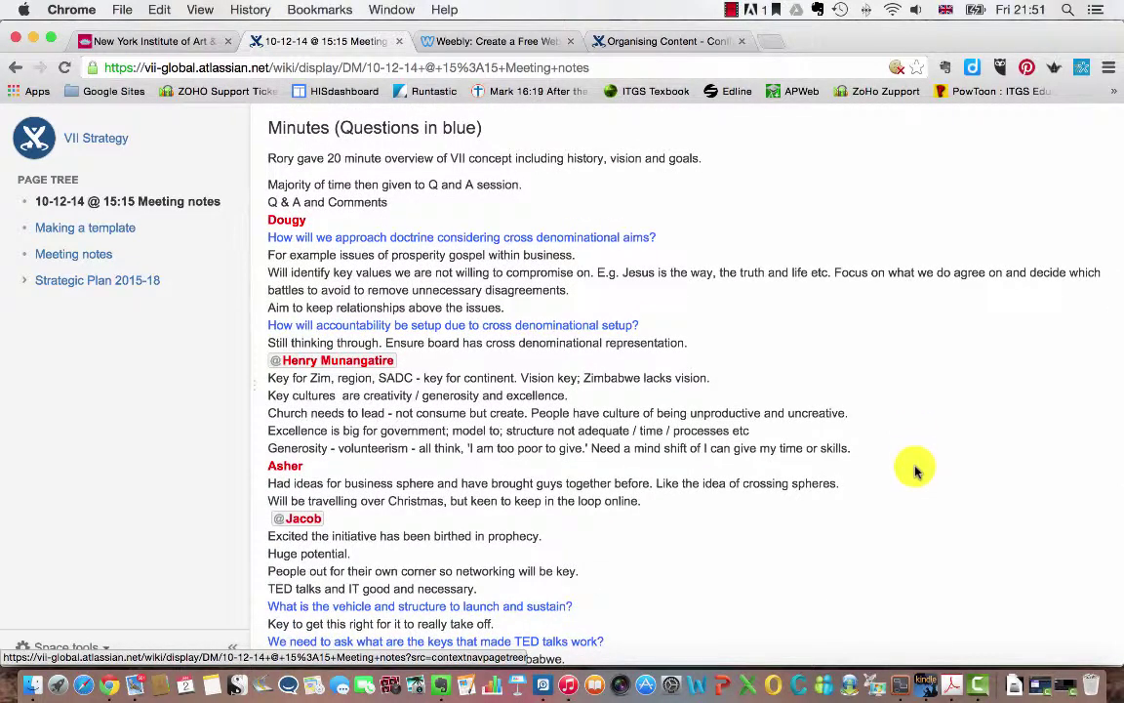
pyautogui.scroll(-4, 798, 453)
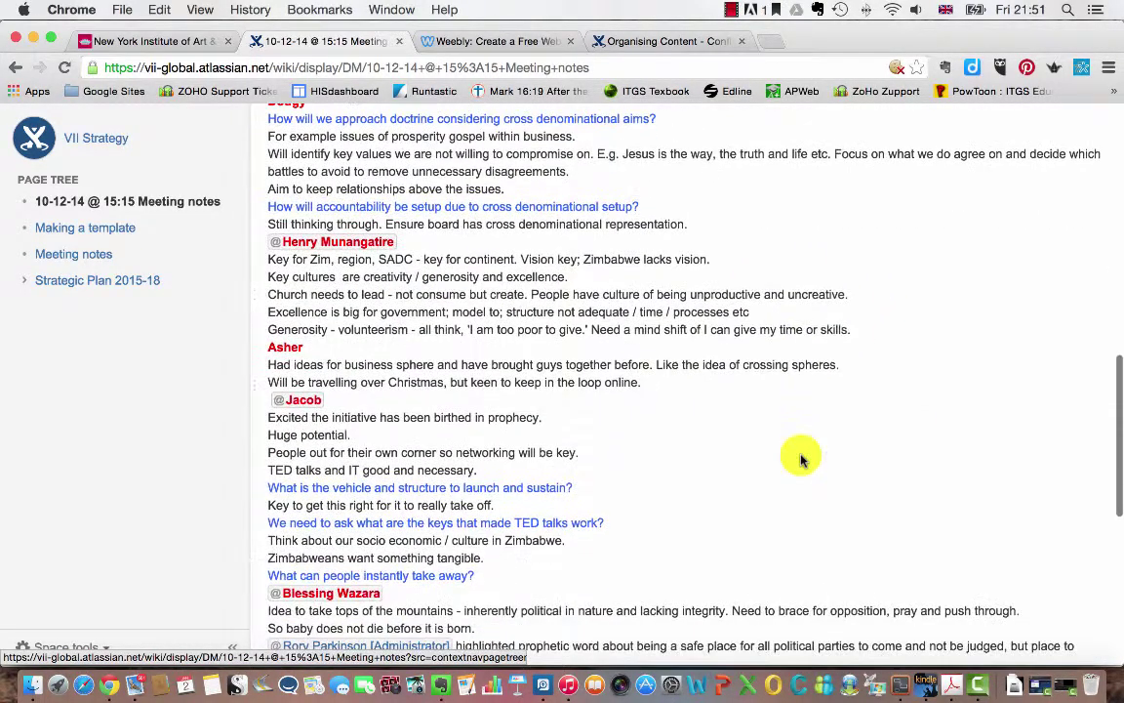
pyautogui.scroll(-12, 801, 459)
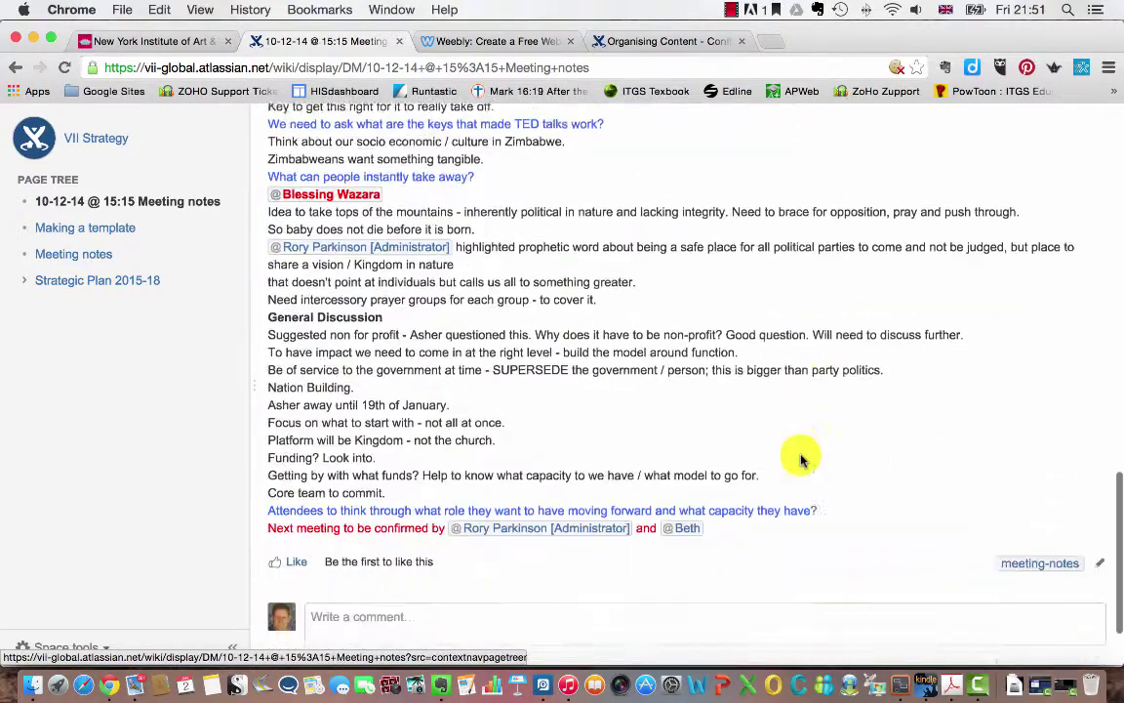
pyautogui.scroll(4, 800, 459)
pyautogui.scroll(-5, 800, 459)
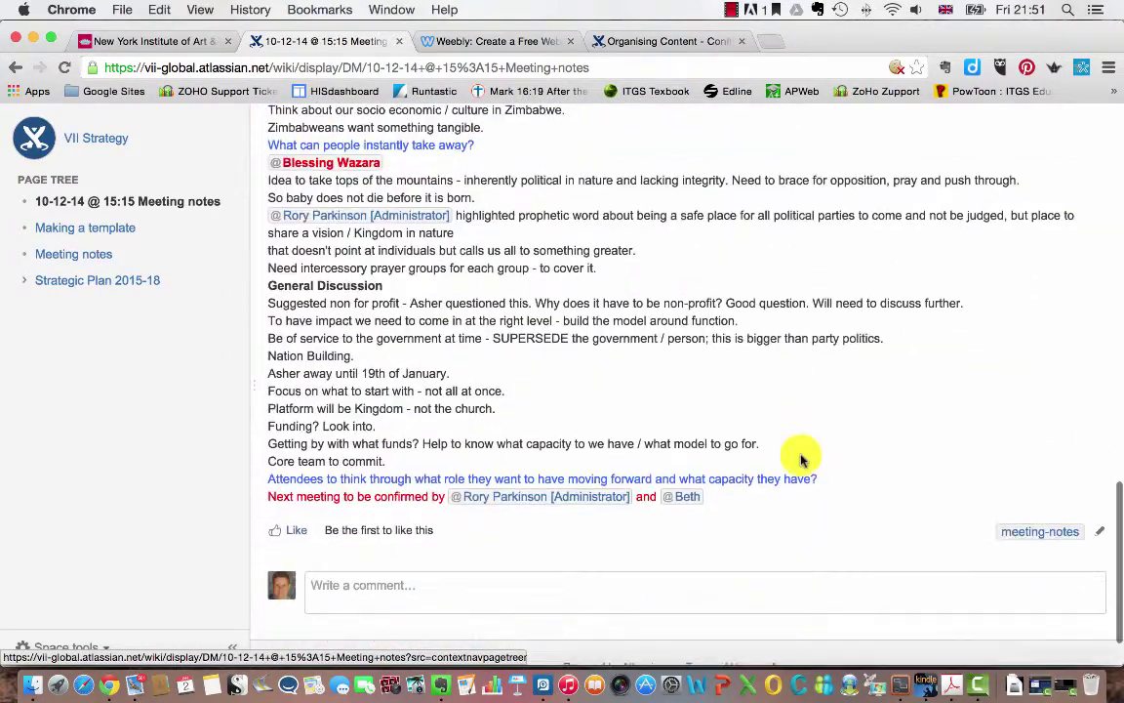
# Step: Start a comment on the meeting notes page and mention one of the meeting participants in it
pyautogui.click(340, 586)
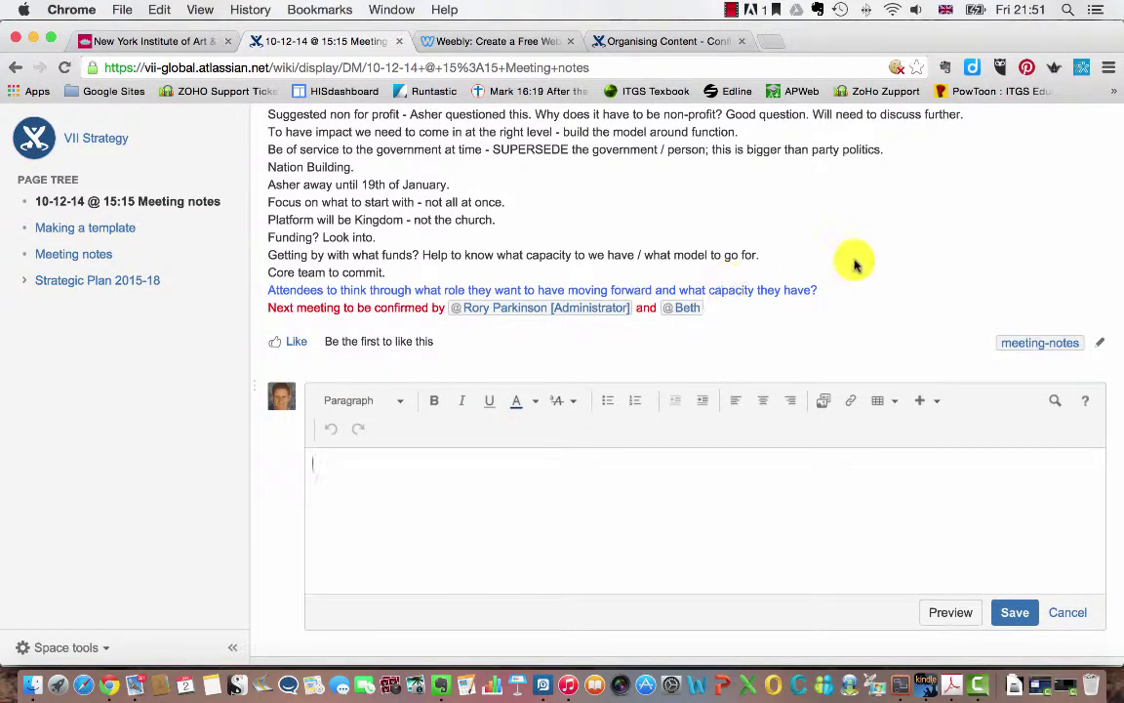
pyautogui.write('@ henr')
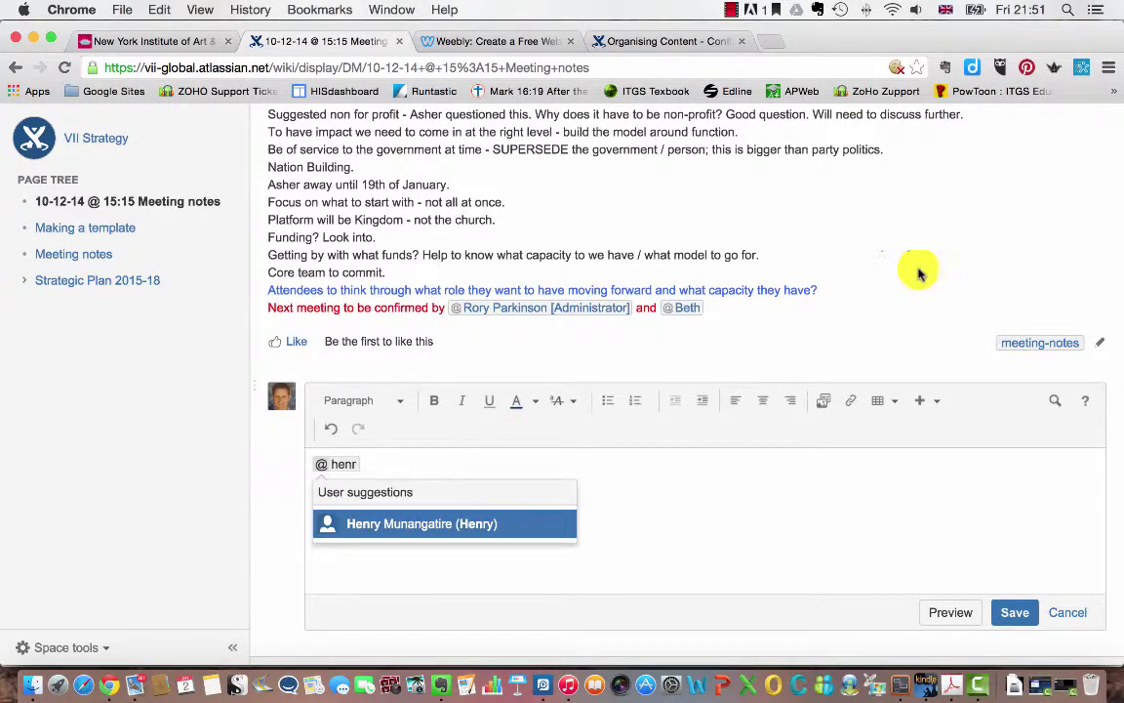
pyautogui.click(440, 528)
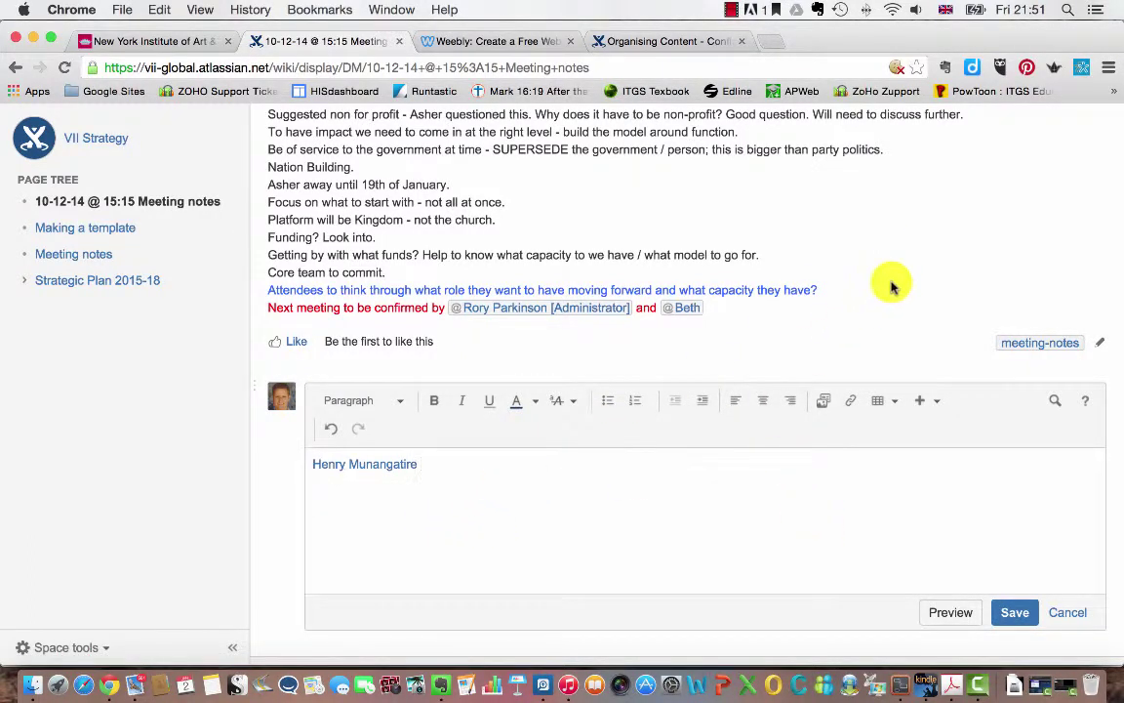
# Step: Open the 10-12-14 @ 15:15 Meeting notes page for editing, discarding the unsaved comment
pyautogui.scroll(3, 891, 284)
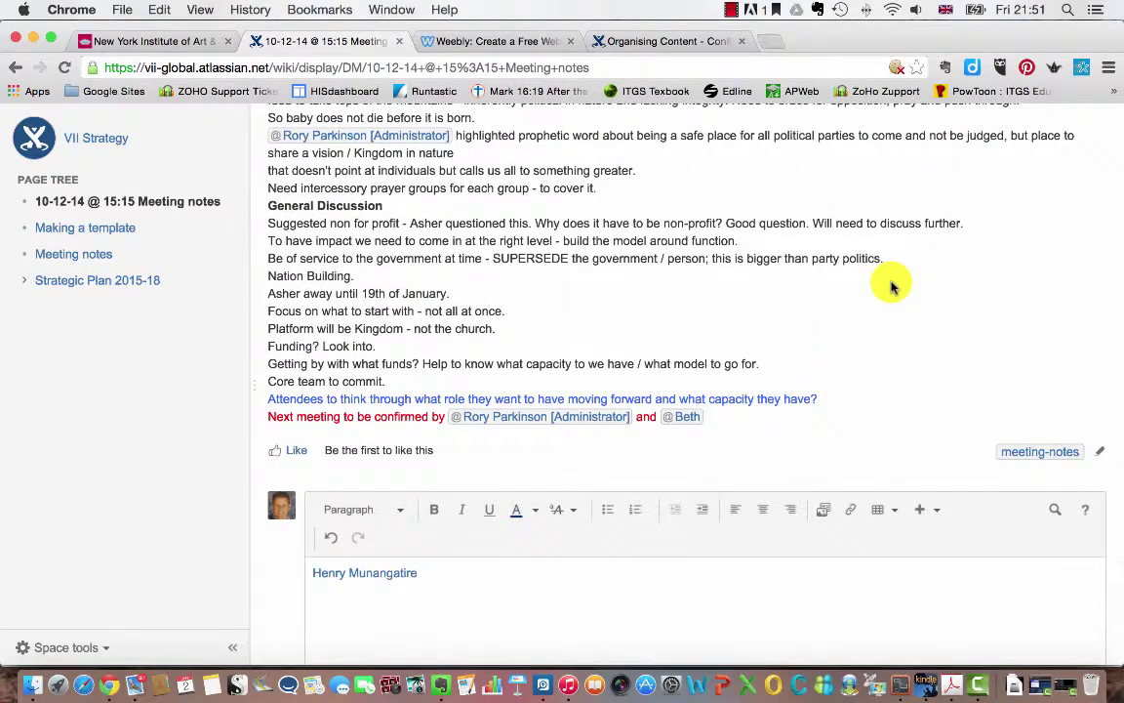
pyautogui.scroll(3, 891, 284)
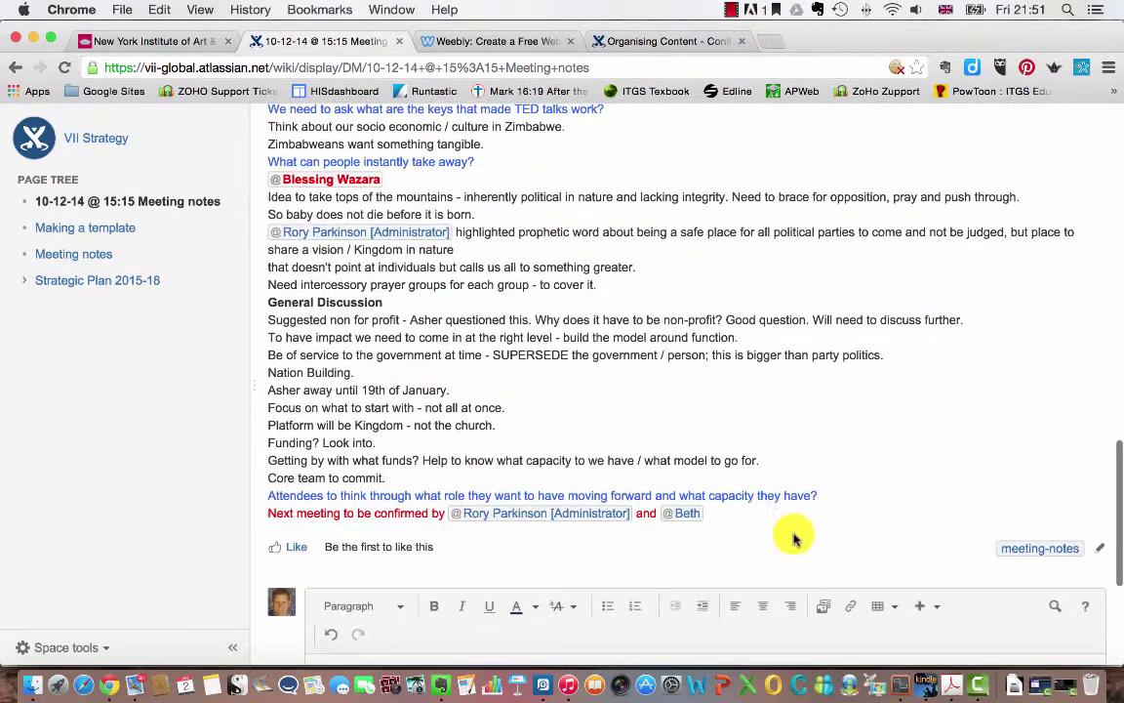
pyautogui.scroll(-2, 799, 540)
pyautogui.scroll(10, 803, 539)
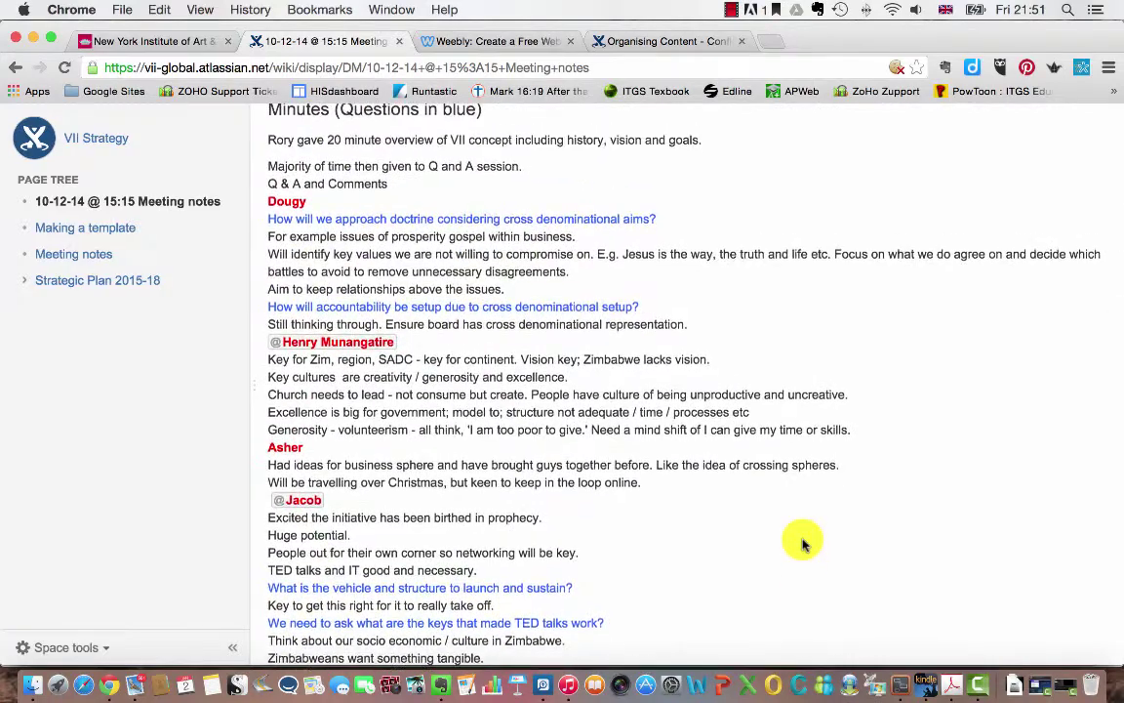
pyautogui.scroll(5, 803, 544)
pyautogui.scroll(5, 803, 542)
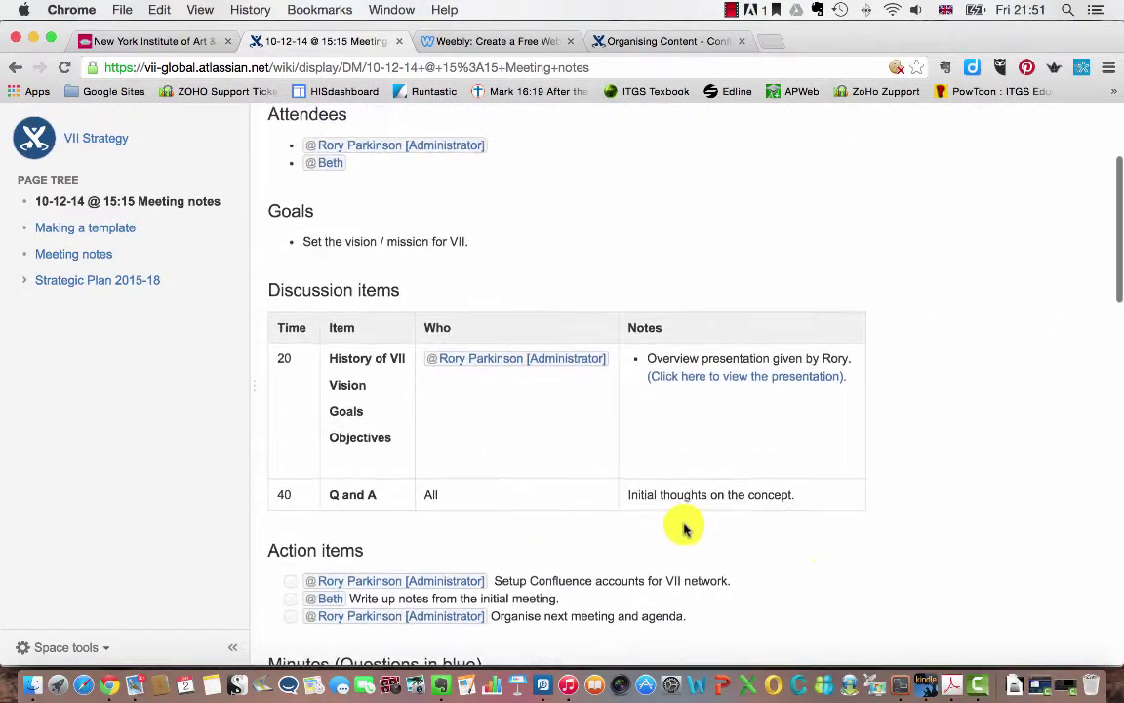
pyautogui.scroll(4, 741, 468)
pyautogui.scroll(2, 755, 498)
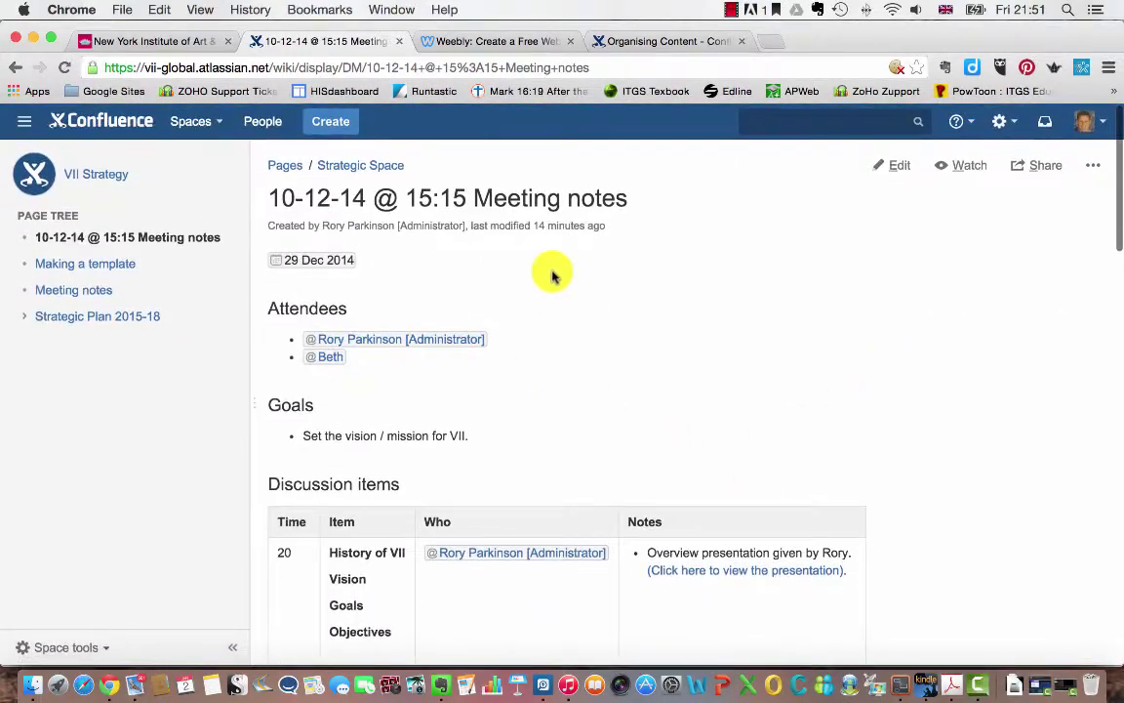
pyautogui.click(894, 171)
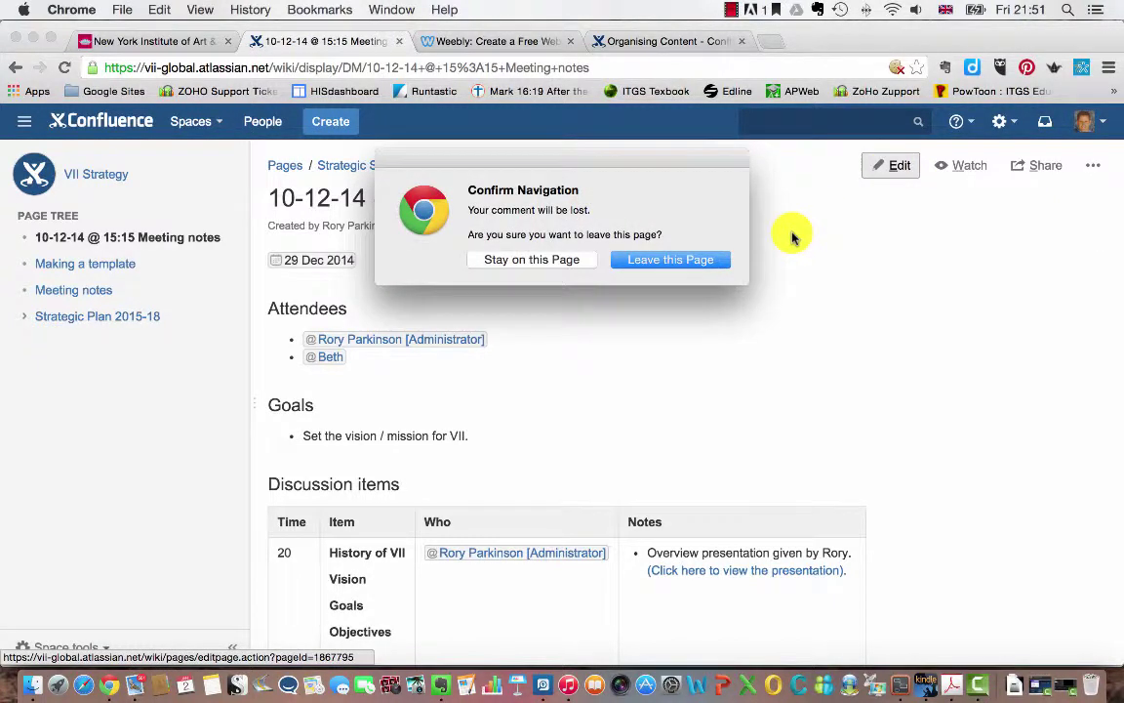
pyautogui.click(673, 260)
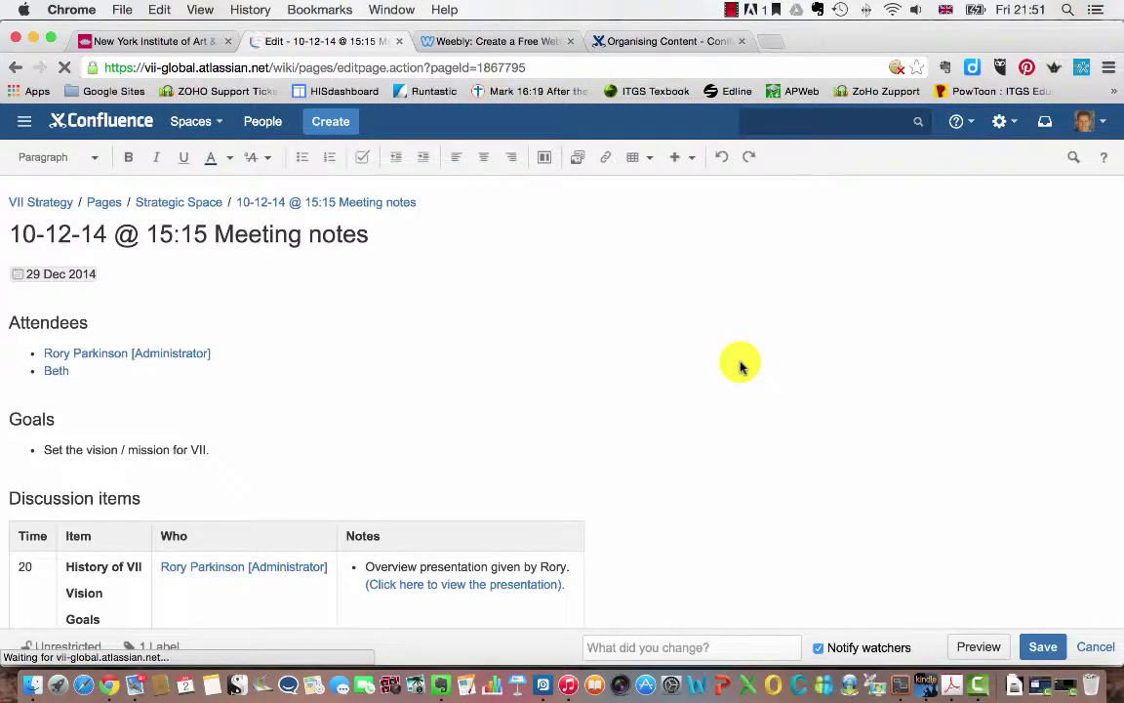
# Step: Add a line below "Huge potential." in the minutes calling it a fantastic comment, and begin an @ mention of its contributor
pyautogui.scroll(-5, 509, 329)
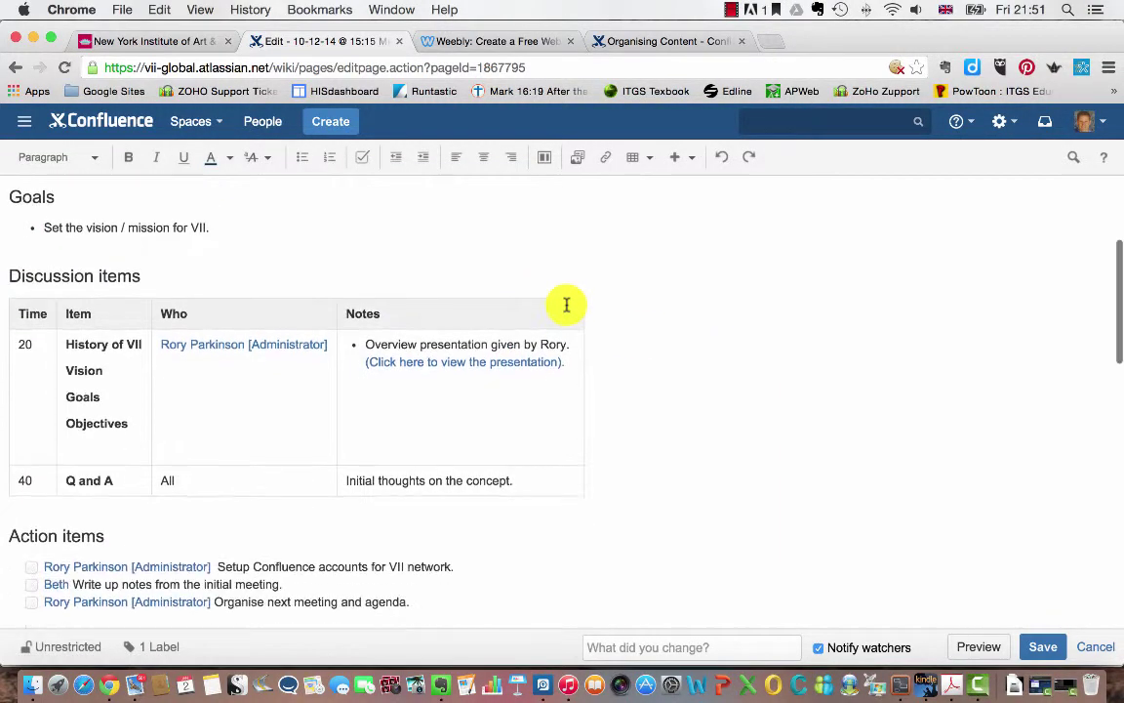
pyautogui.scroll(-15, 566, 305)
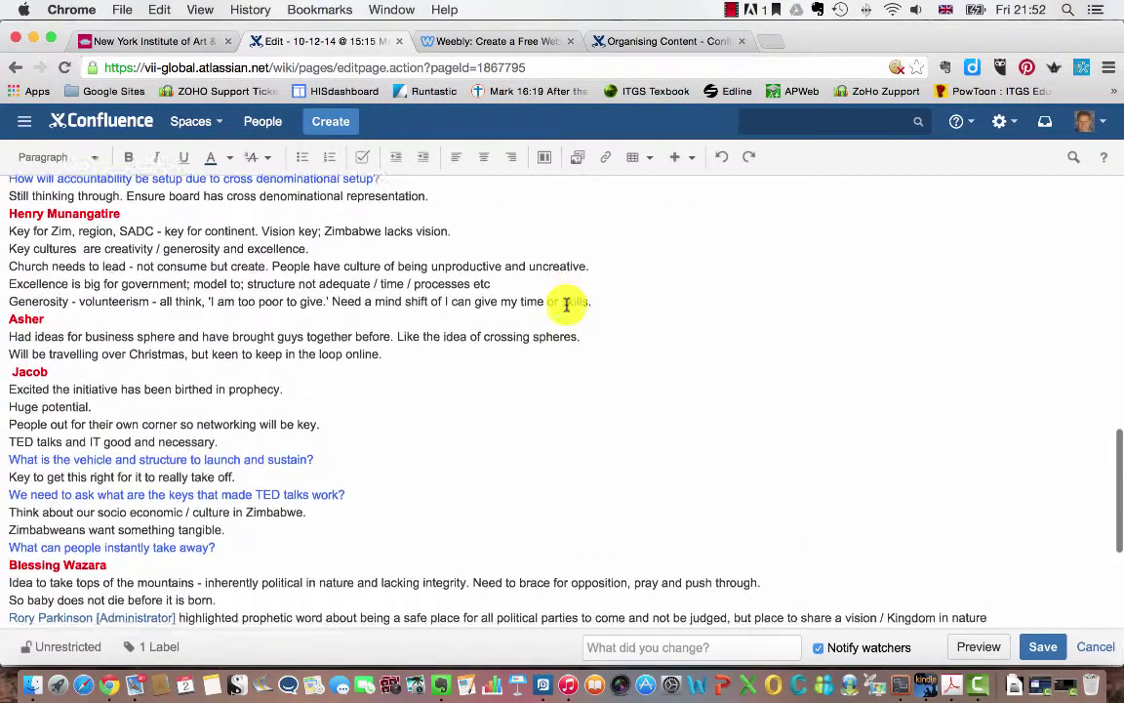
pyautogui.scroll(-2, 566, 304)
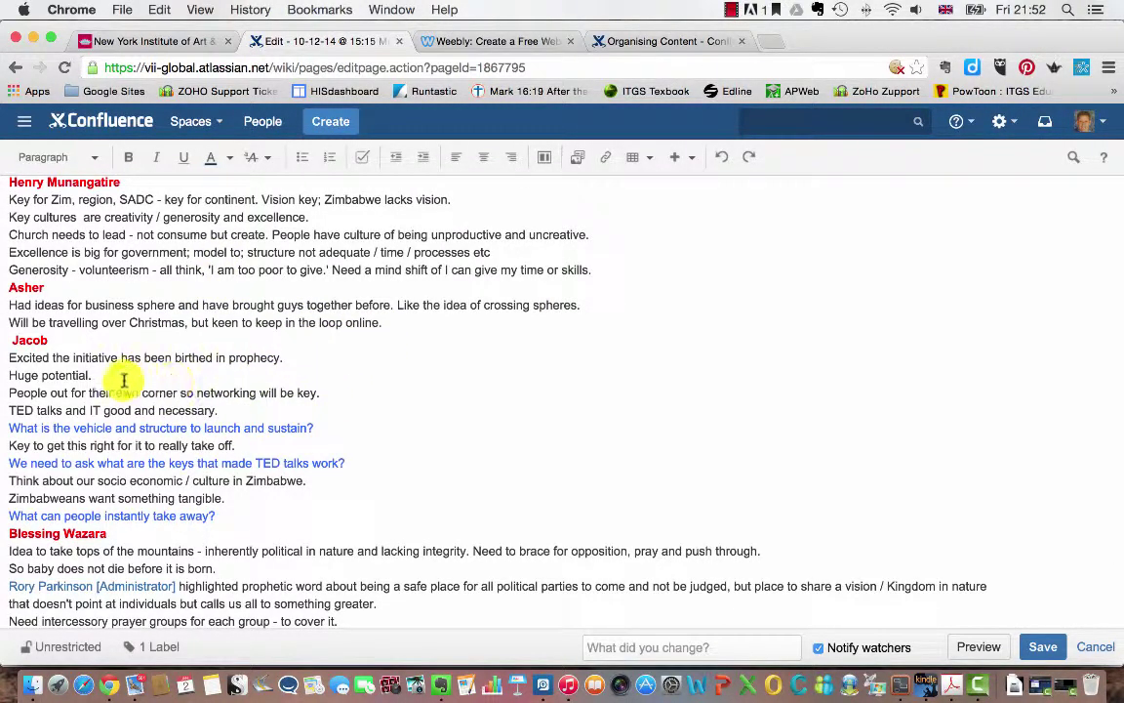
pyautogui.press('Return')
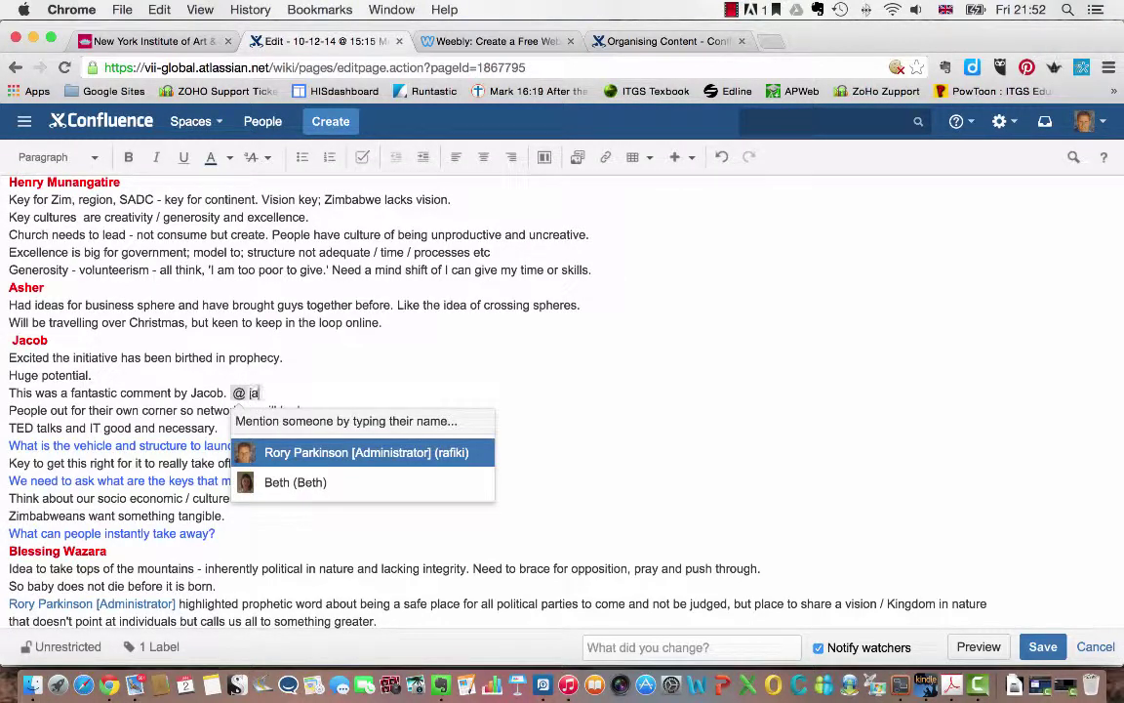
pyautogui.write('b')
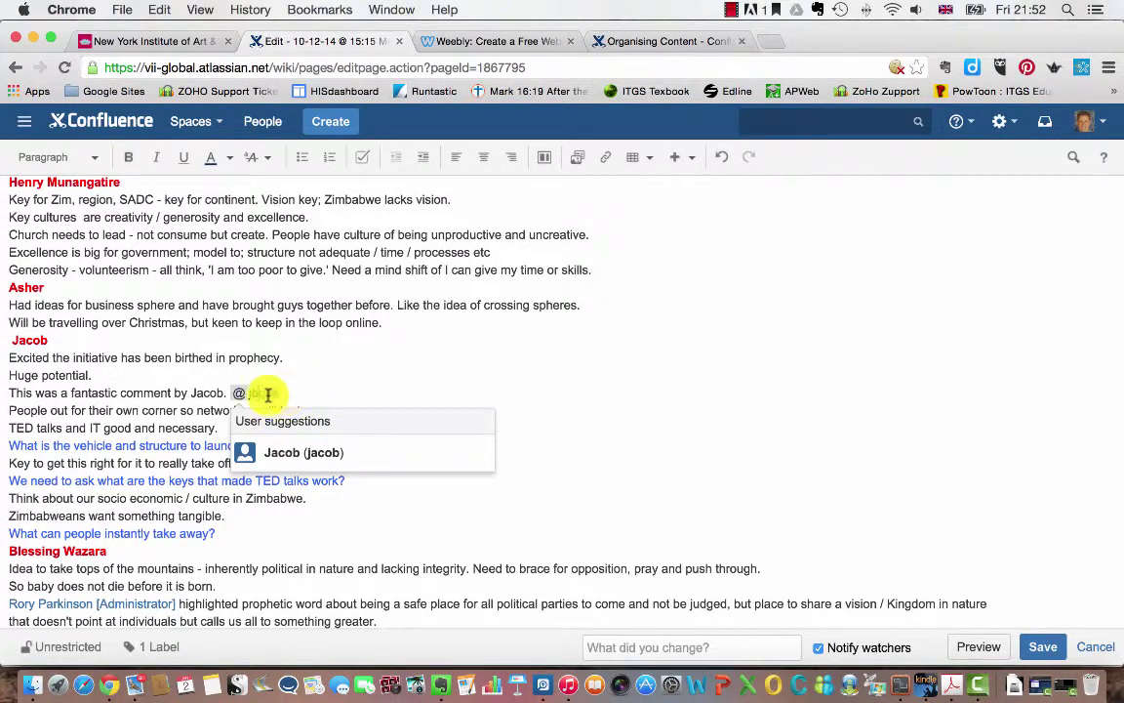
# Step: Delete the newly added line with the unfinished mention from the minutes
pyautogui.moveTo(278, 394); pyautogui.dragTo(7, 391)
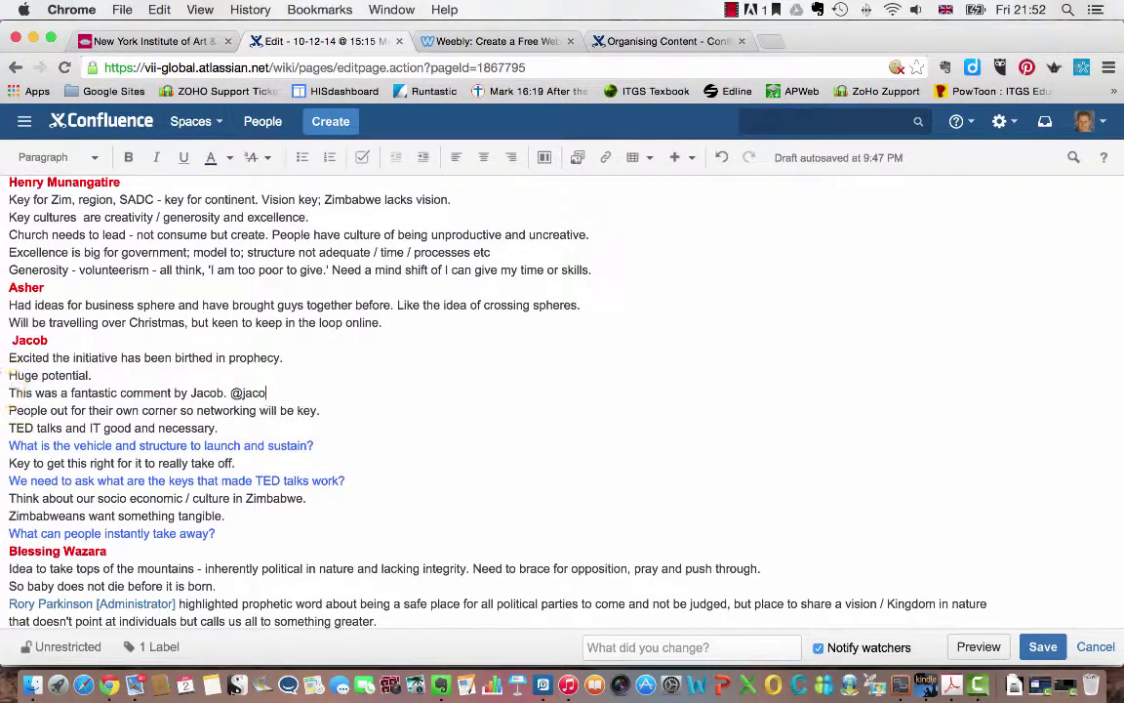
pyautogui.tripleClick(70, 394)
pyautogui.press('BackSpace')
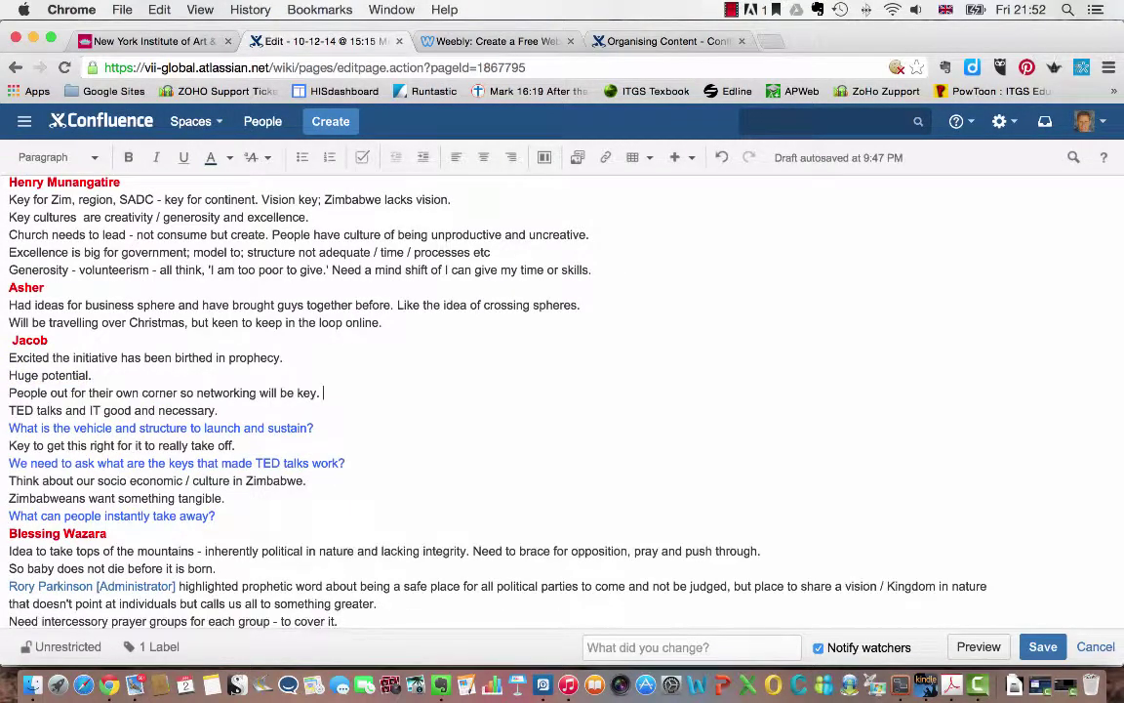
# Step: Return to the beginning of the meeting notes and look at the editor's options for inserting more content
pyautogui.scroll(5, 251, 368)
pyautogui.scroll(3, 250, 369)
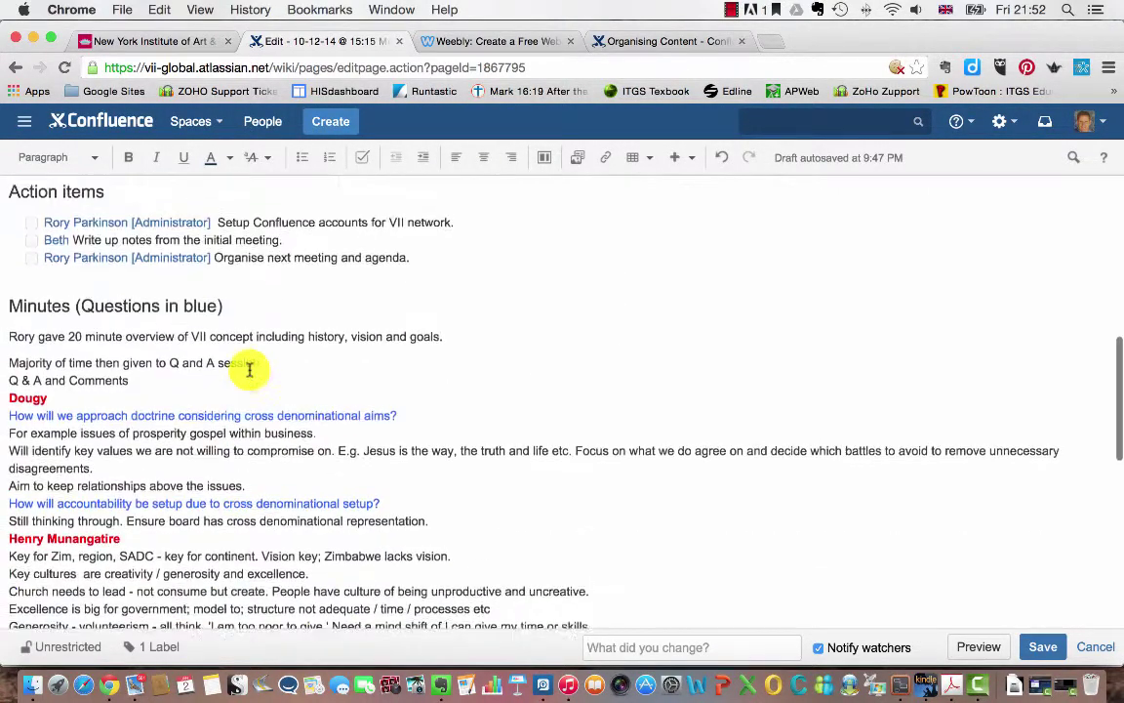
pyautogui.scroll(-1, 250, 369)
pyautogui.scroll(4, 250, 369)
pyautogui.scroll(4, 250, 369)
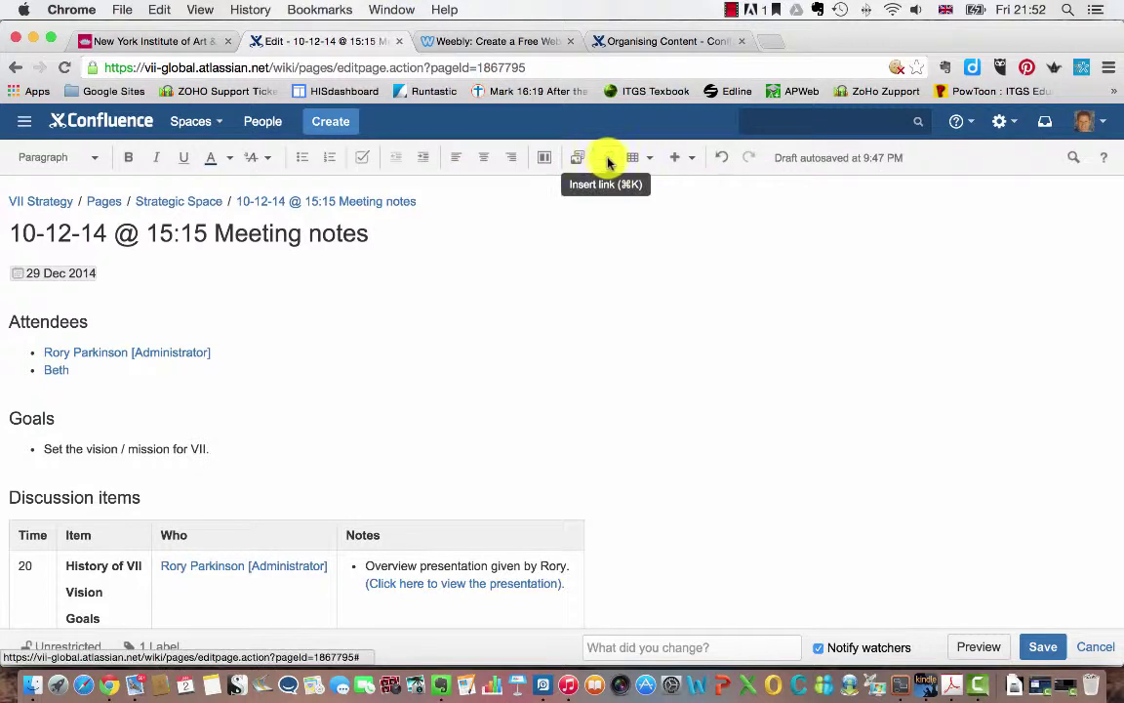
pyautogui.click(682, 159)
pyautogui.click(878, 254)
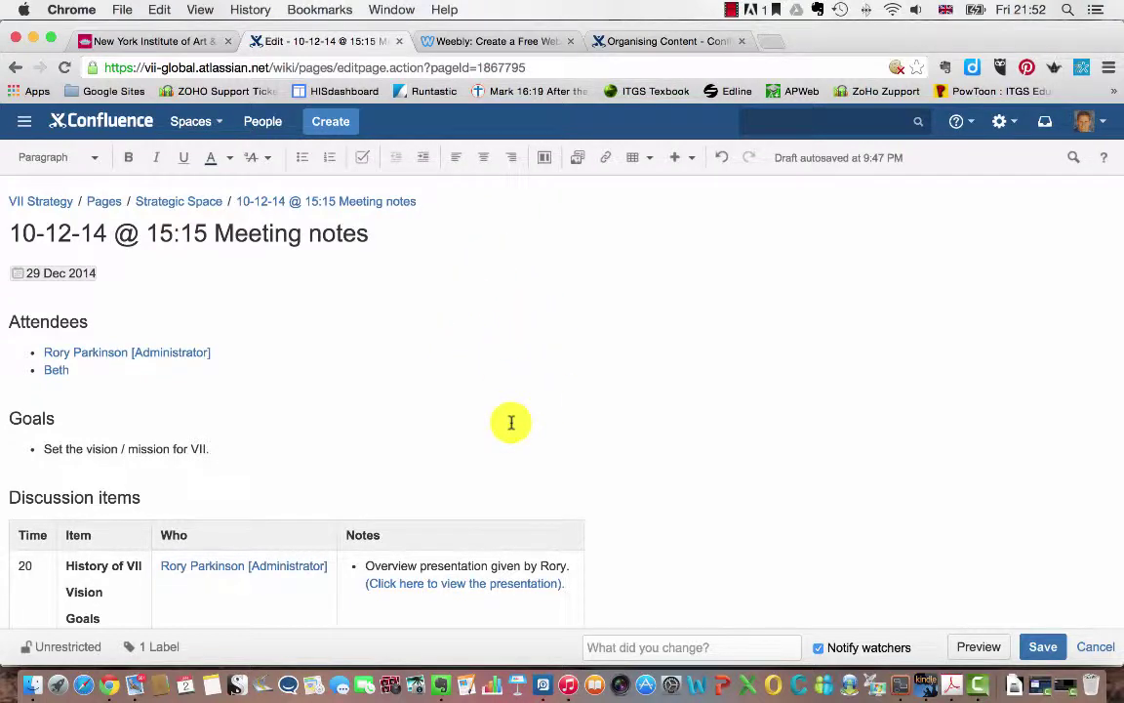
# Step: Leave the meeting notes editor without saving and look over the published page's discussion and action items
pyautogui.scroll(-5, 664, 402)
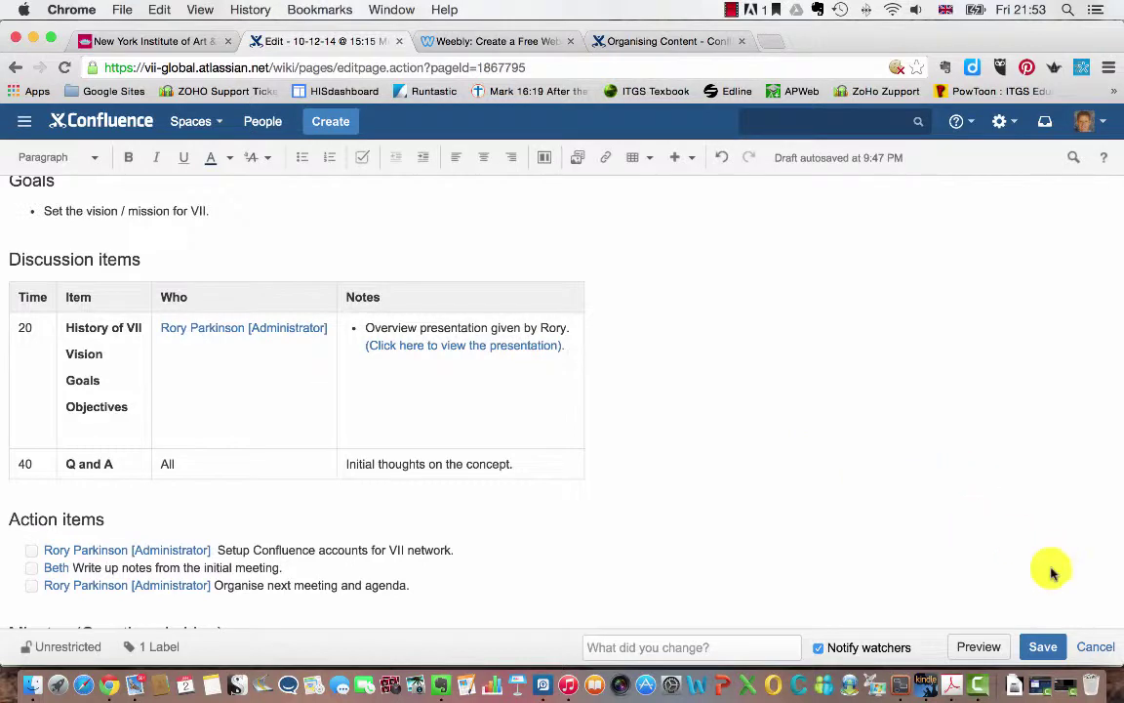
pyautogui.click(1101, 649)
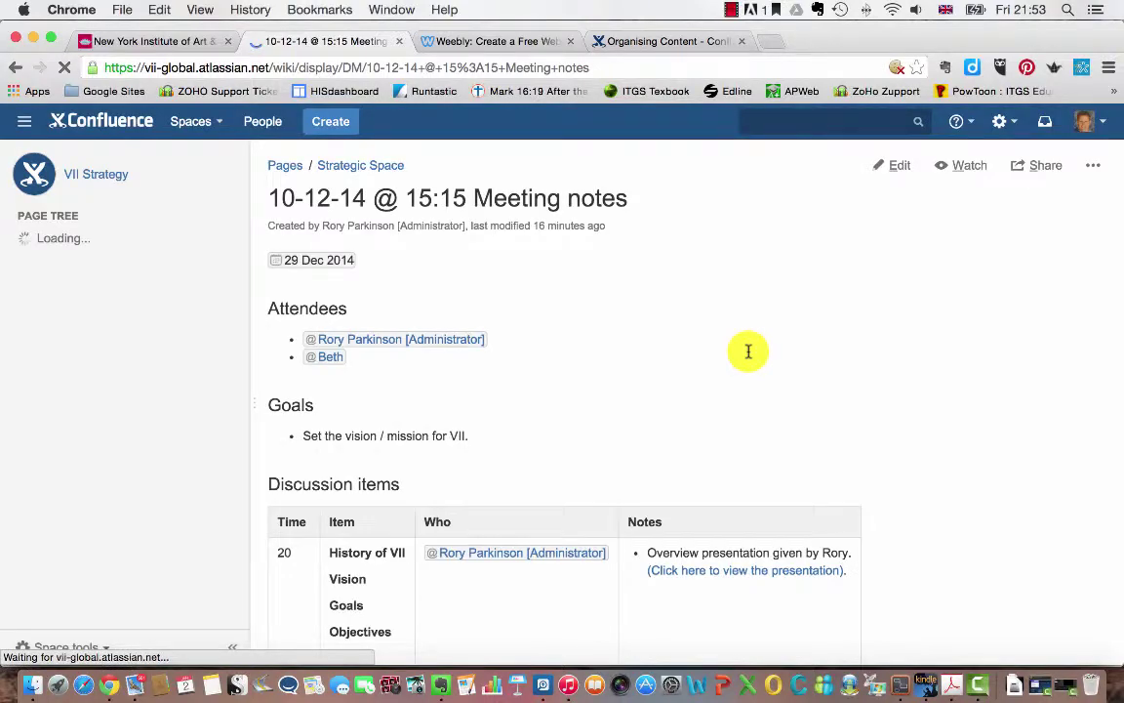
pyautogui.scroll(-3, 761, 362)
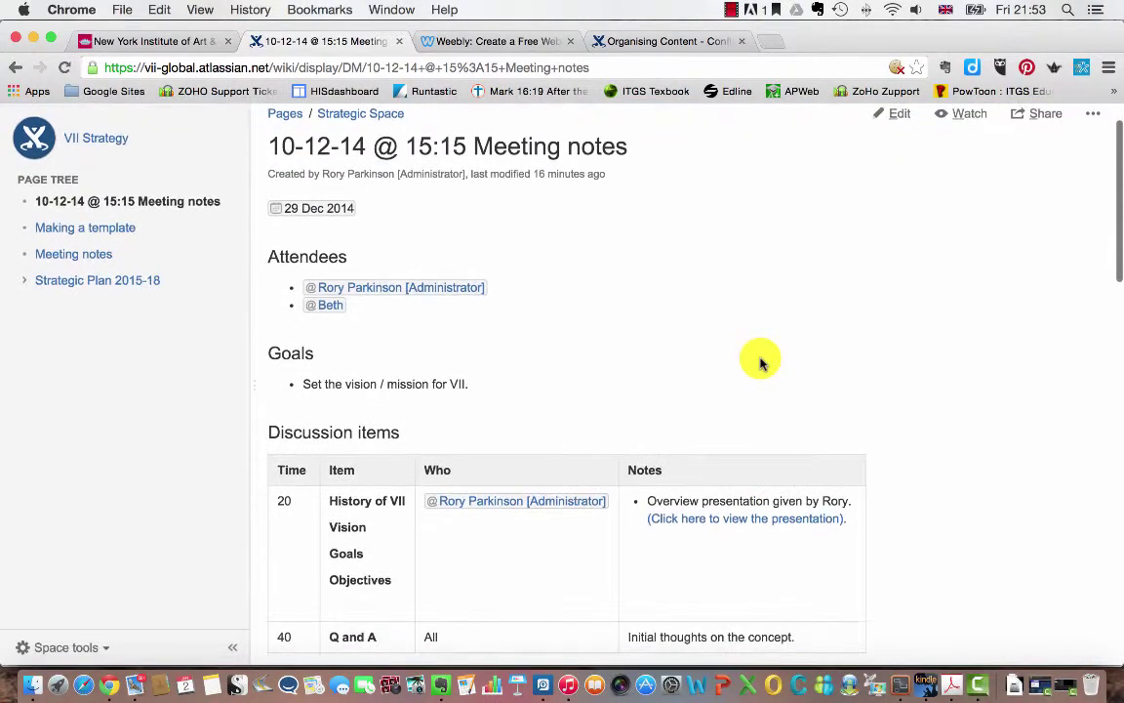
pyautogui.scroll(1, 761, 361)
pyautogui.scroll(-12, 761, 361)
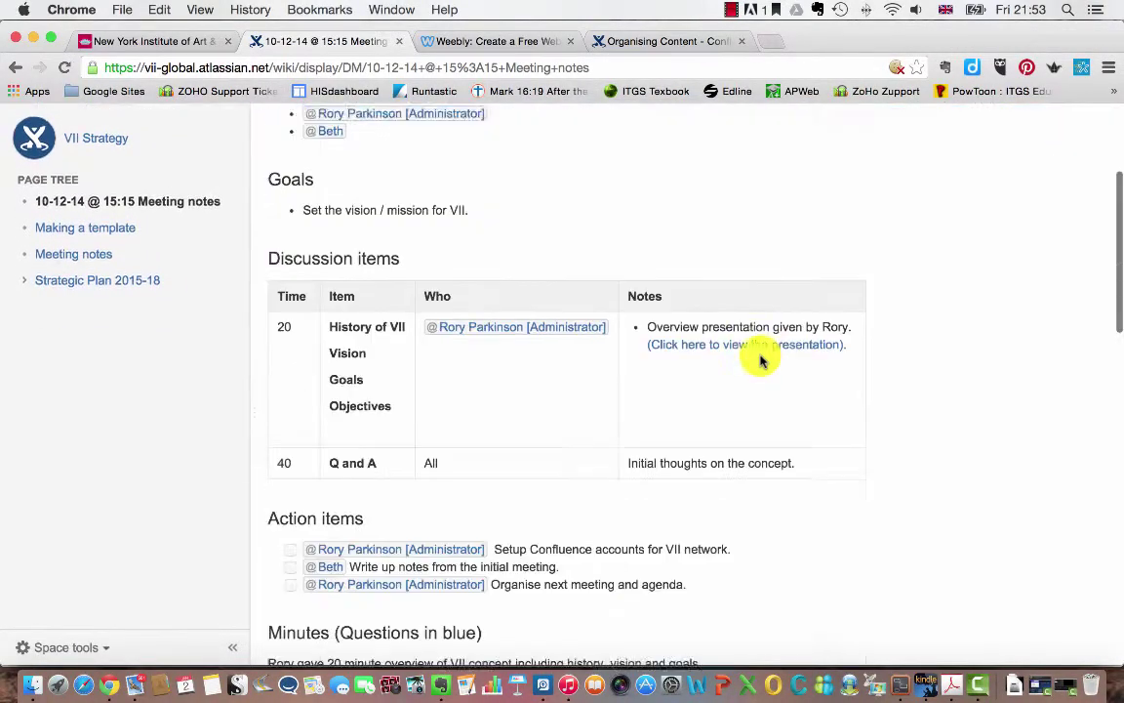
pyautogui.scroll(12, 761, 361)
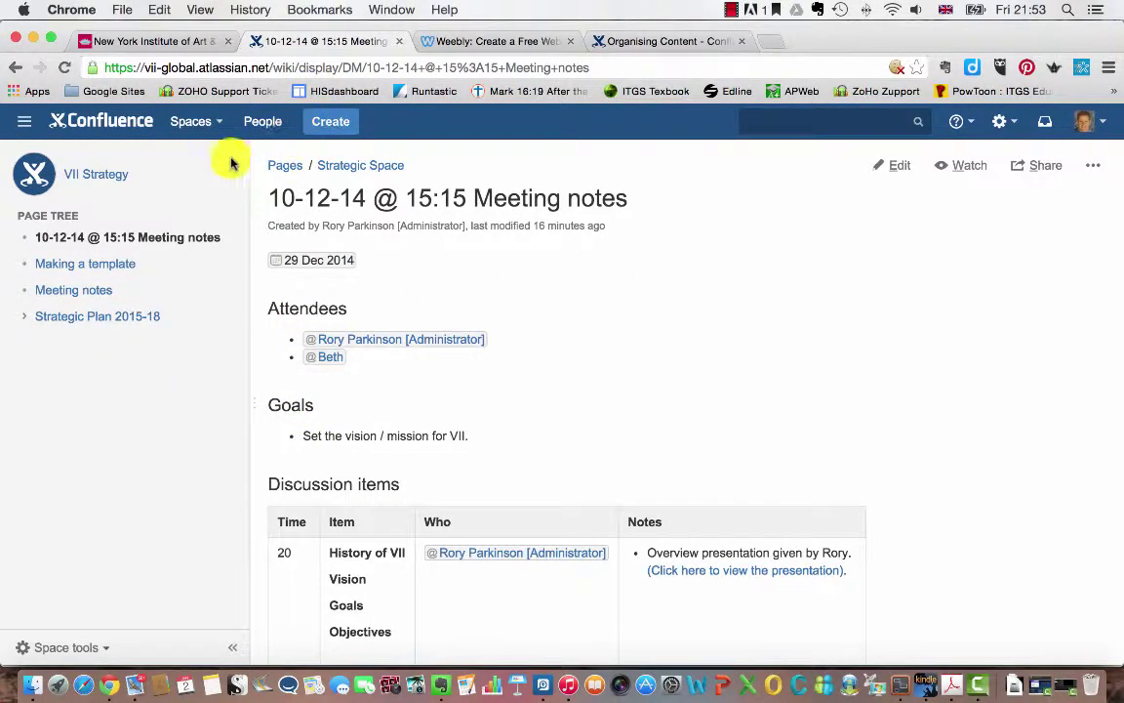
# Step: Browse the templates available for the VII Strategy space and create a blank page under the 10-12-14 @ 15:15 Meeting notes page
pyautogui.click(332, 124)
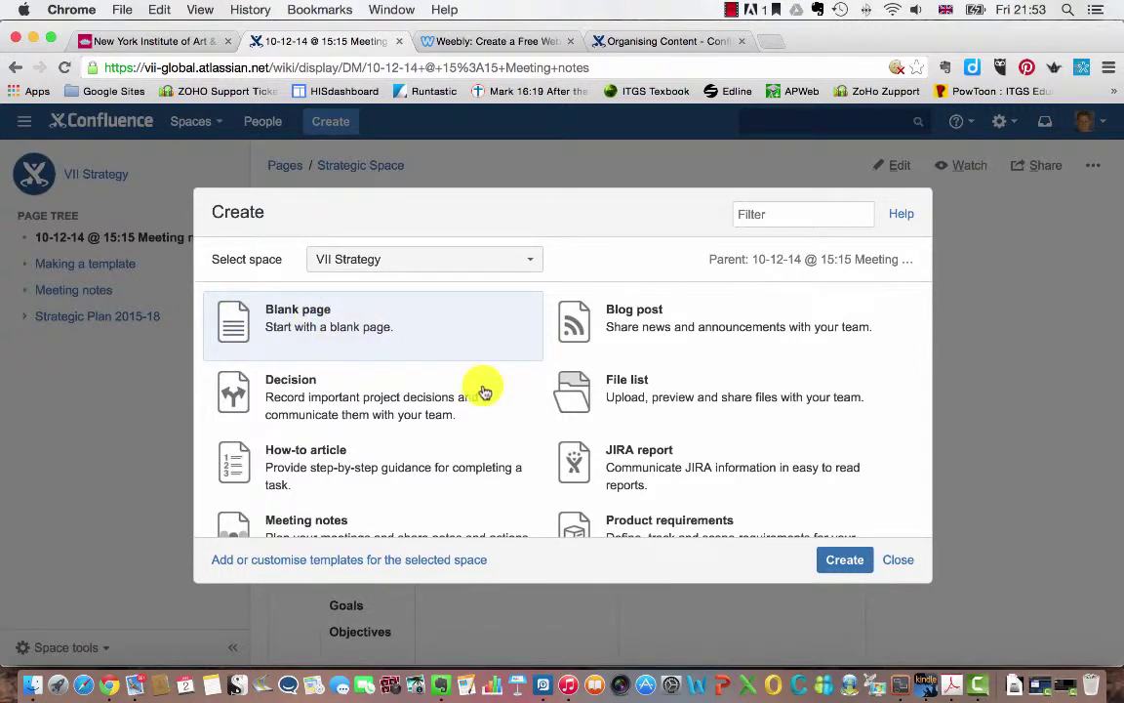
pyautogui.scroll(-1, 541, 459)
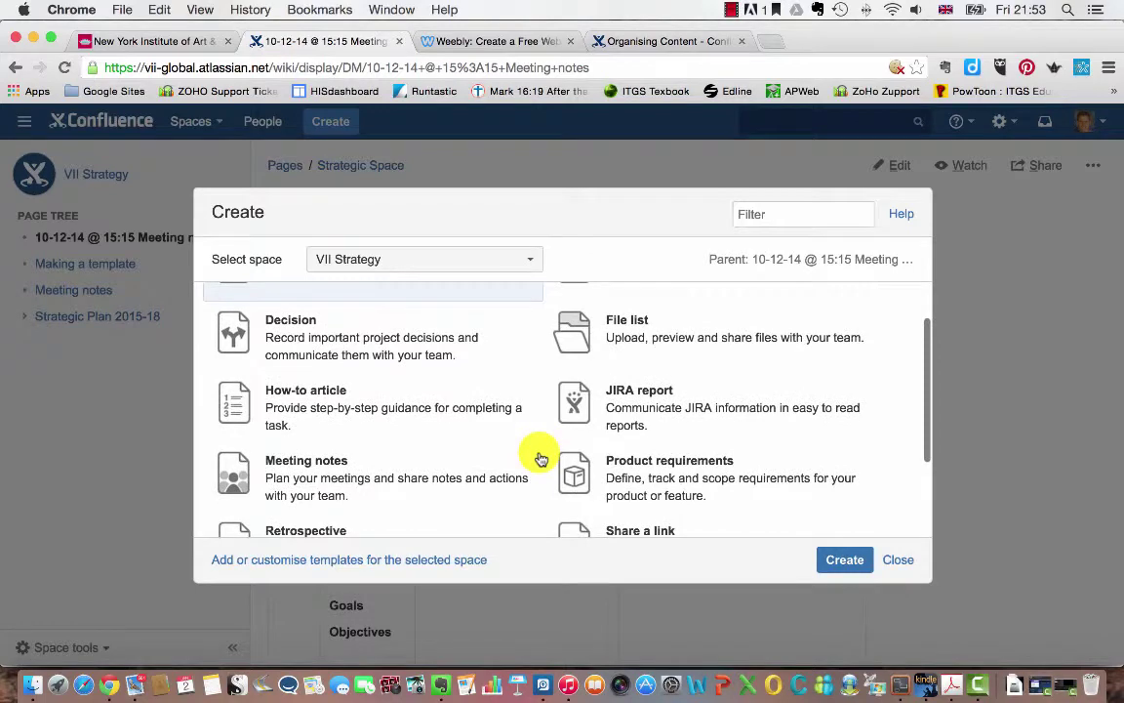
pyautogui.scroll(-3, 541, 459)
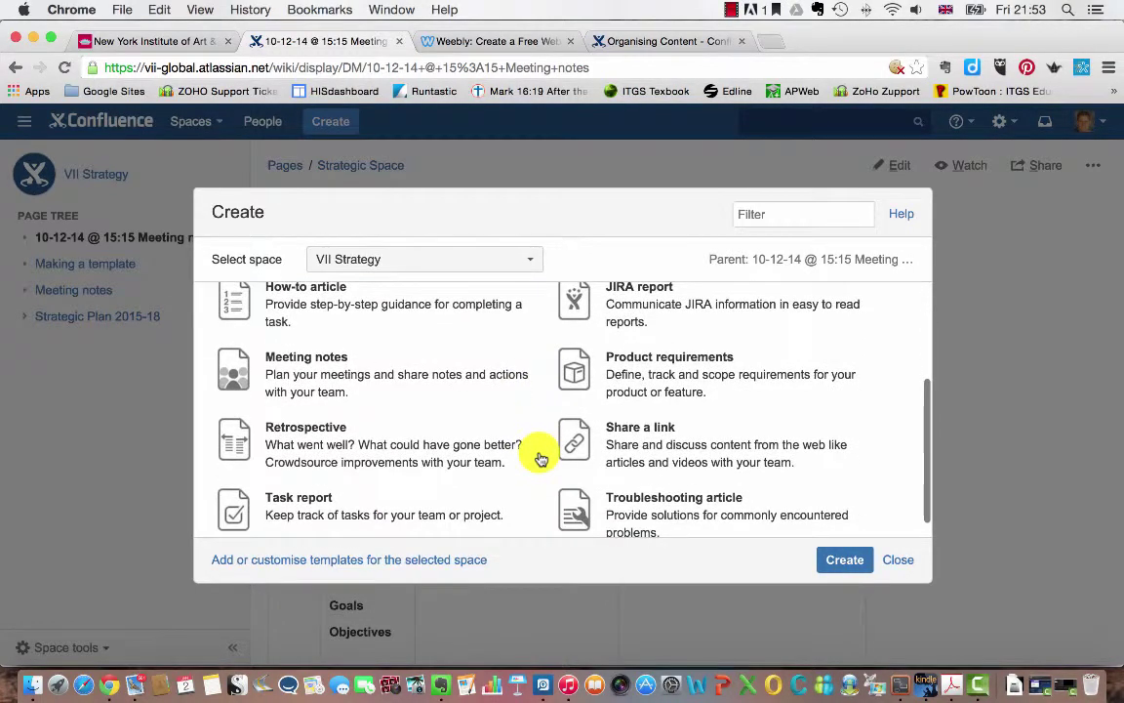
pyautogui.scroll(5, 537, 455)
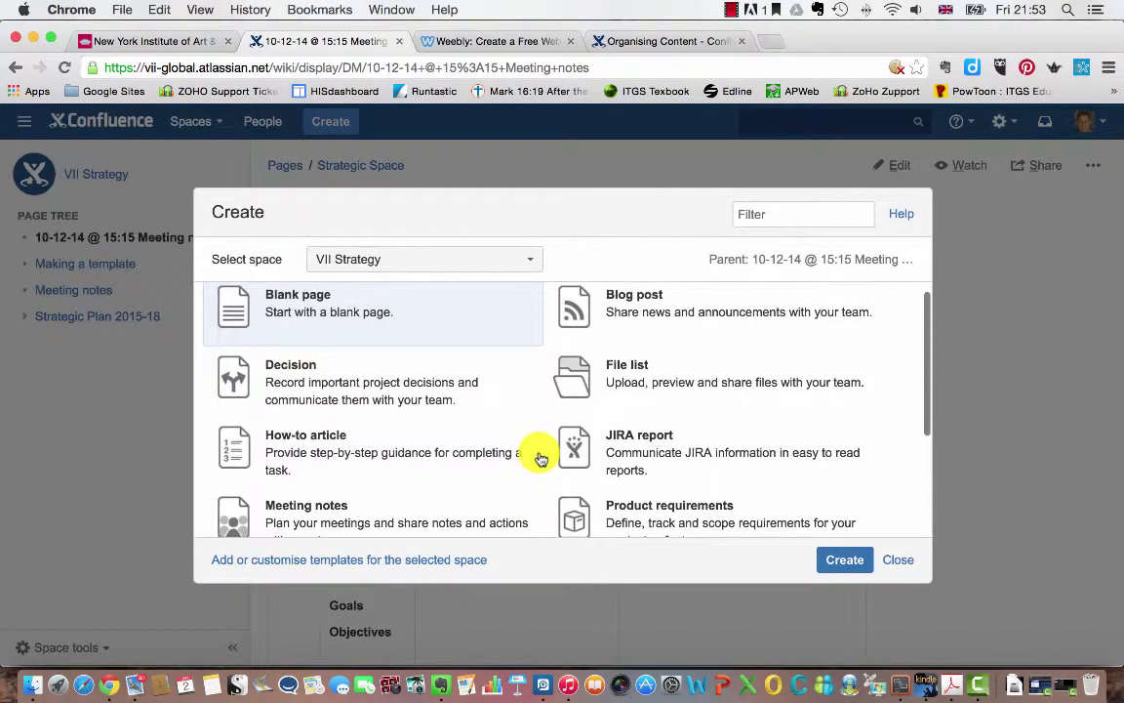
pyautogui.scroll(-3, 510, 443)
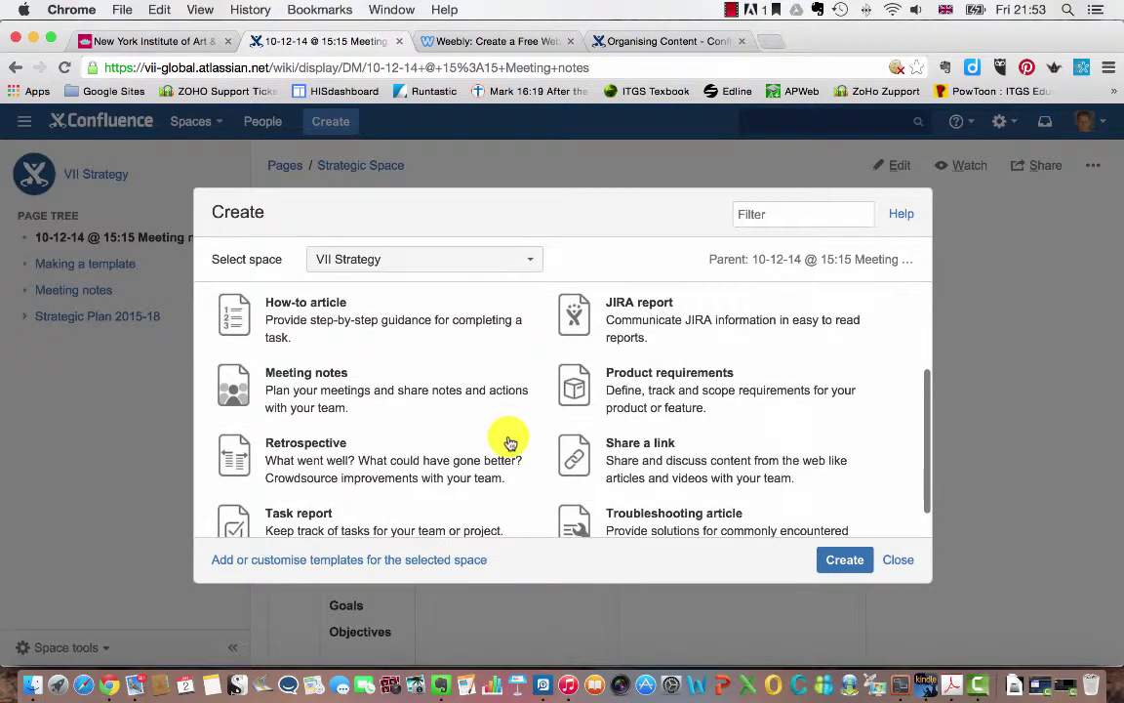
pyautogui.scroll(-1, 510, 443)
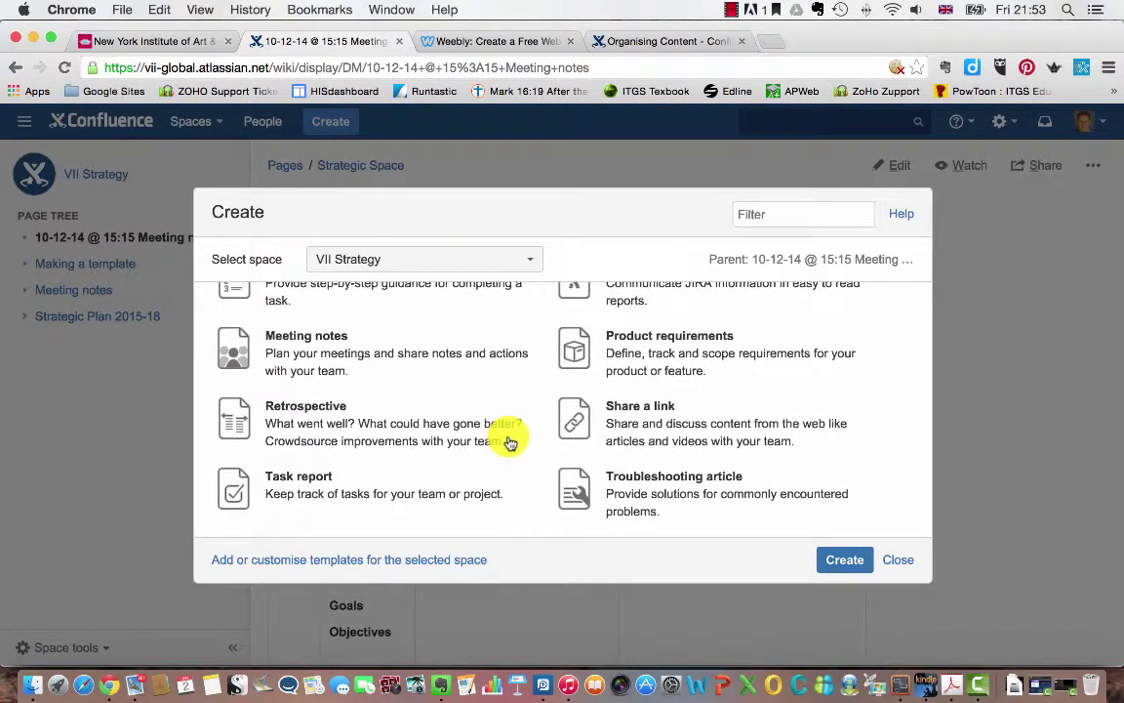
pyautogui.scroll(4, 507, 439)
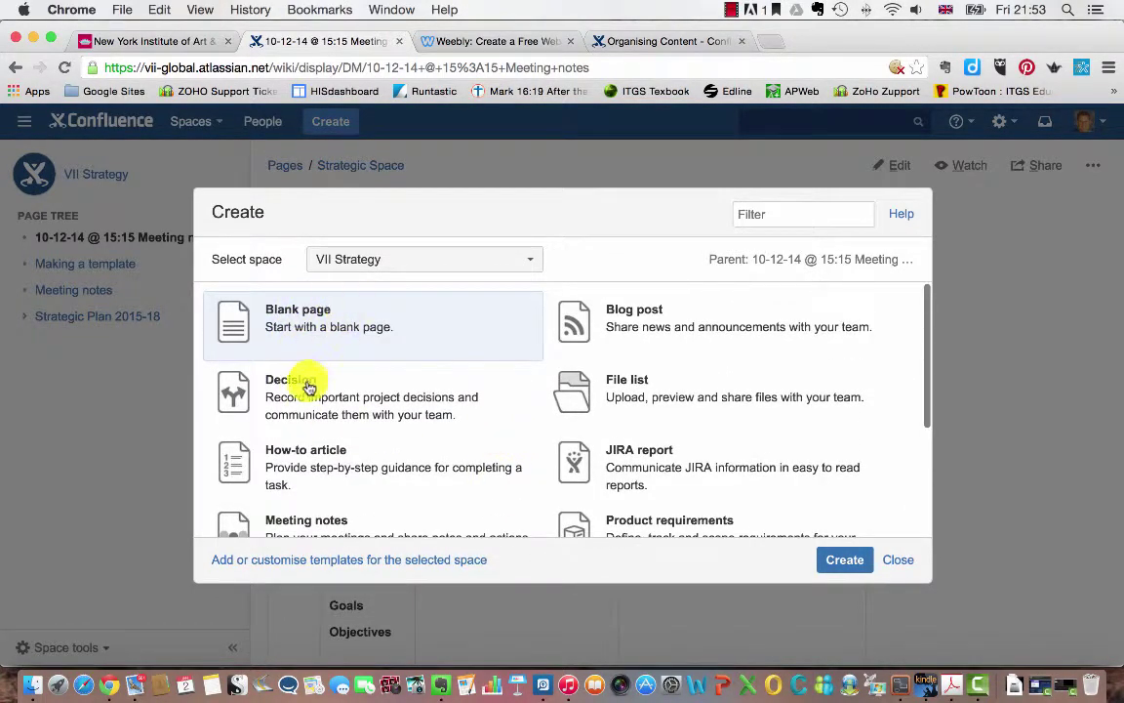
pyautogui.doubleClick(335, 326)
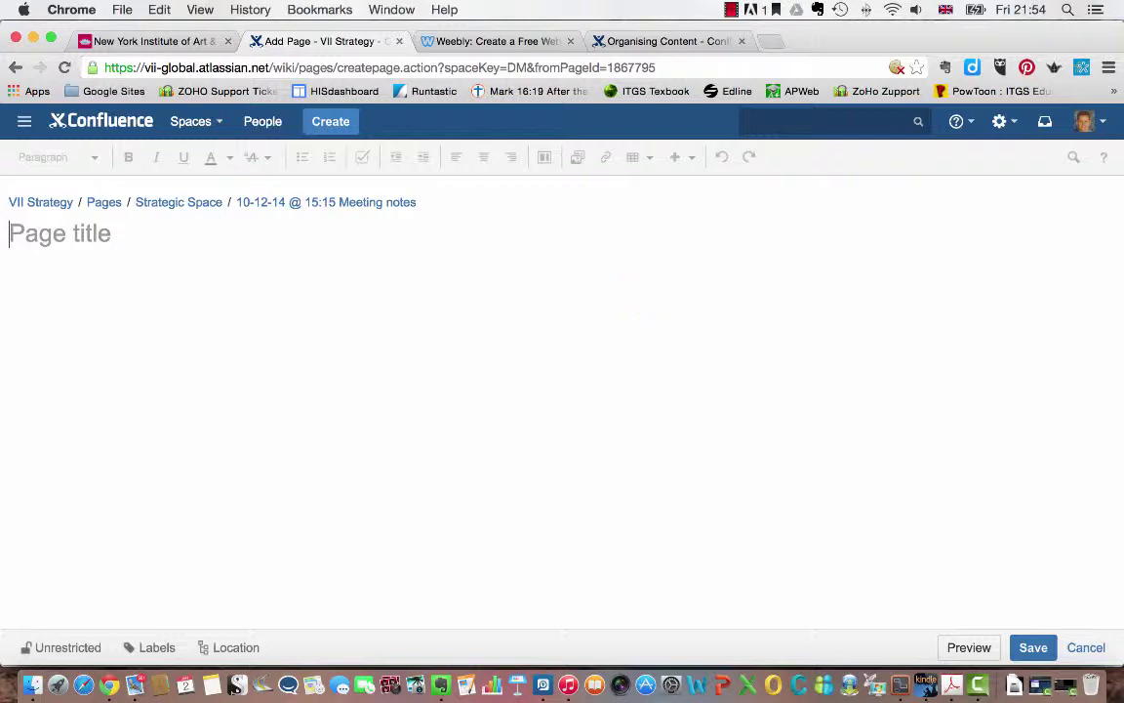
# Step: Title the page "This is a test page" and write "So I am sad that Christmas is over but excited with what 2015 will bring."
pyautogui.write('This i')
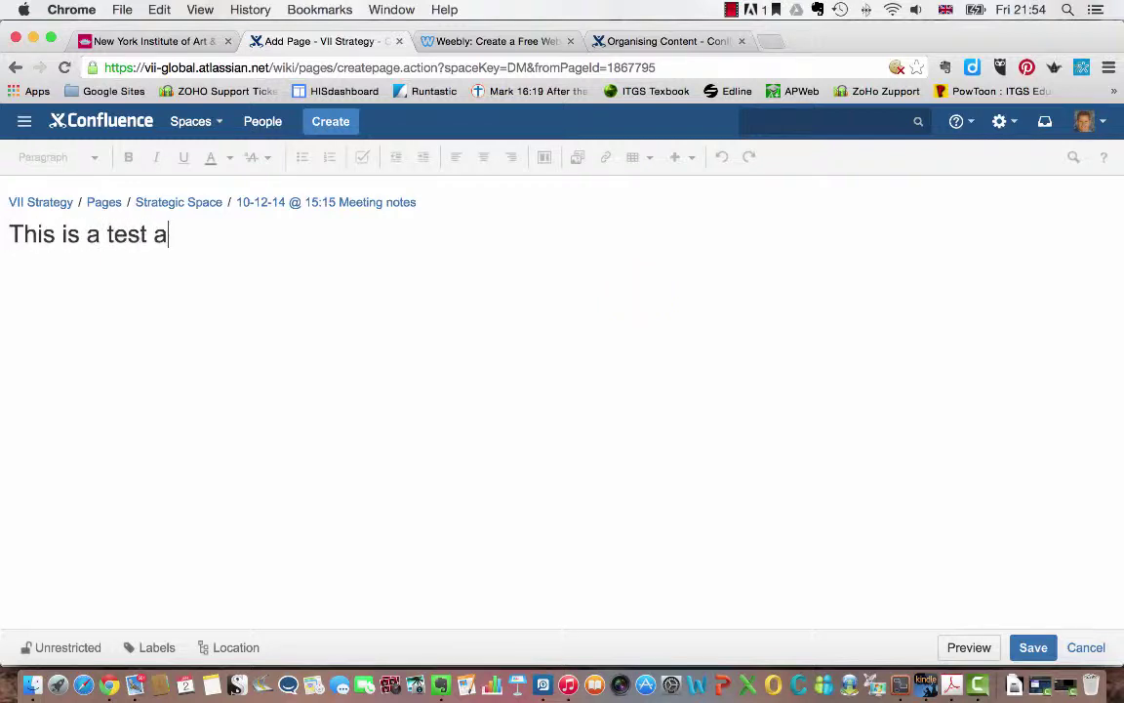
pyautogui.write('s a test page')
pyautogui.click(629, 347)
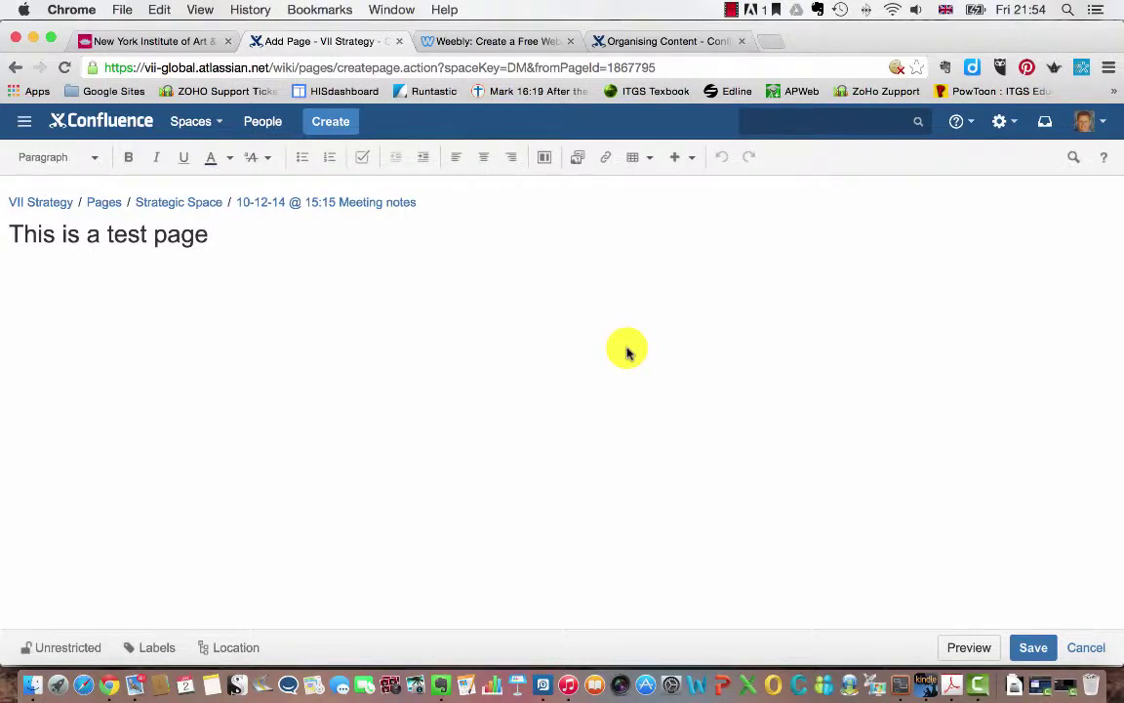
pyautogui.write('So')
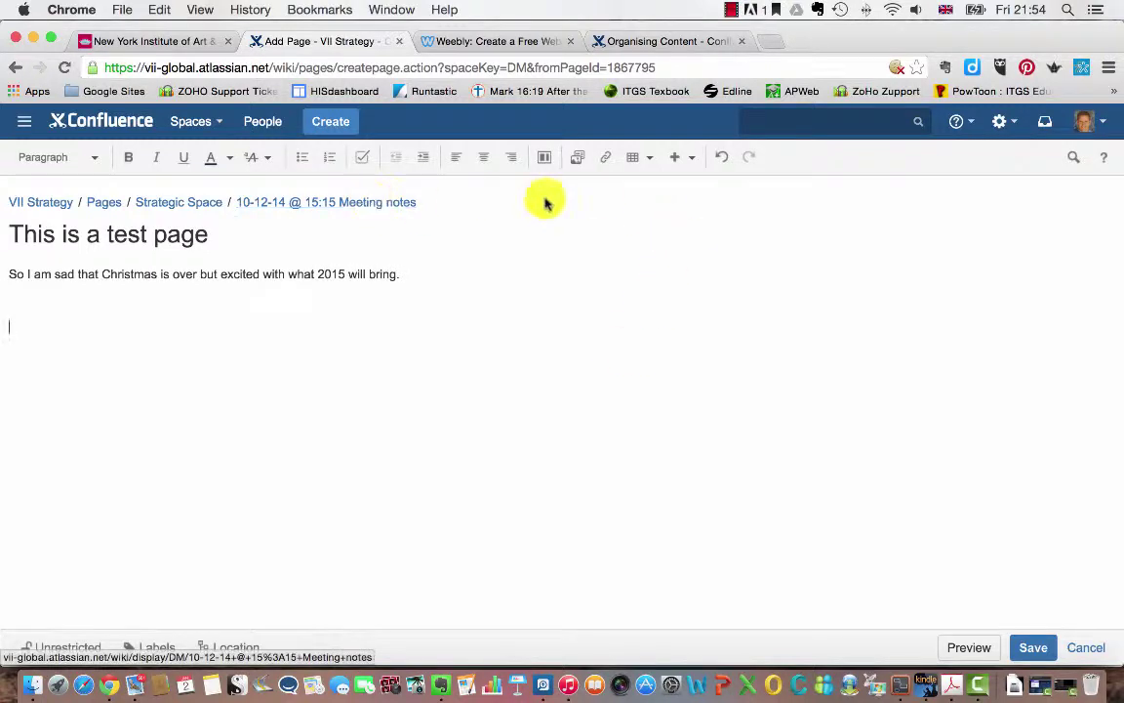
# Step: Look at the options for inserting a link without adding one, and save the new test page
pyautogui.click(605, 159)
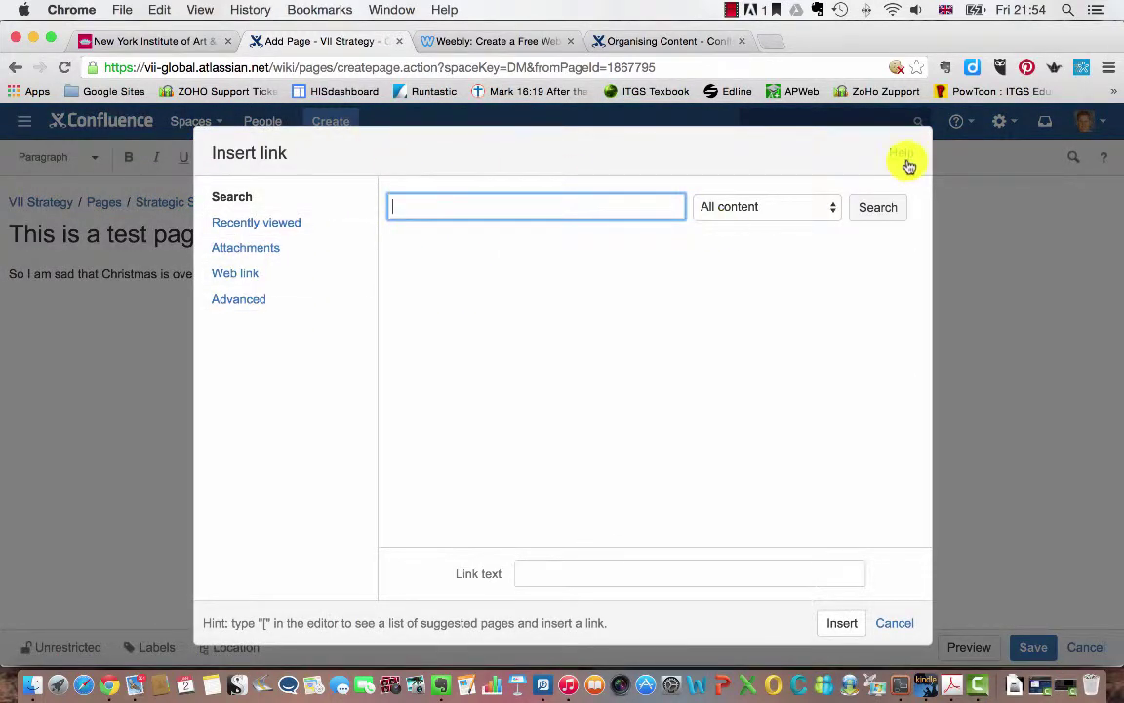
pyautogui.click(884, 624)
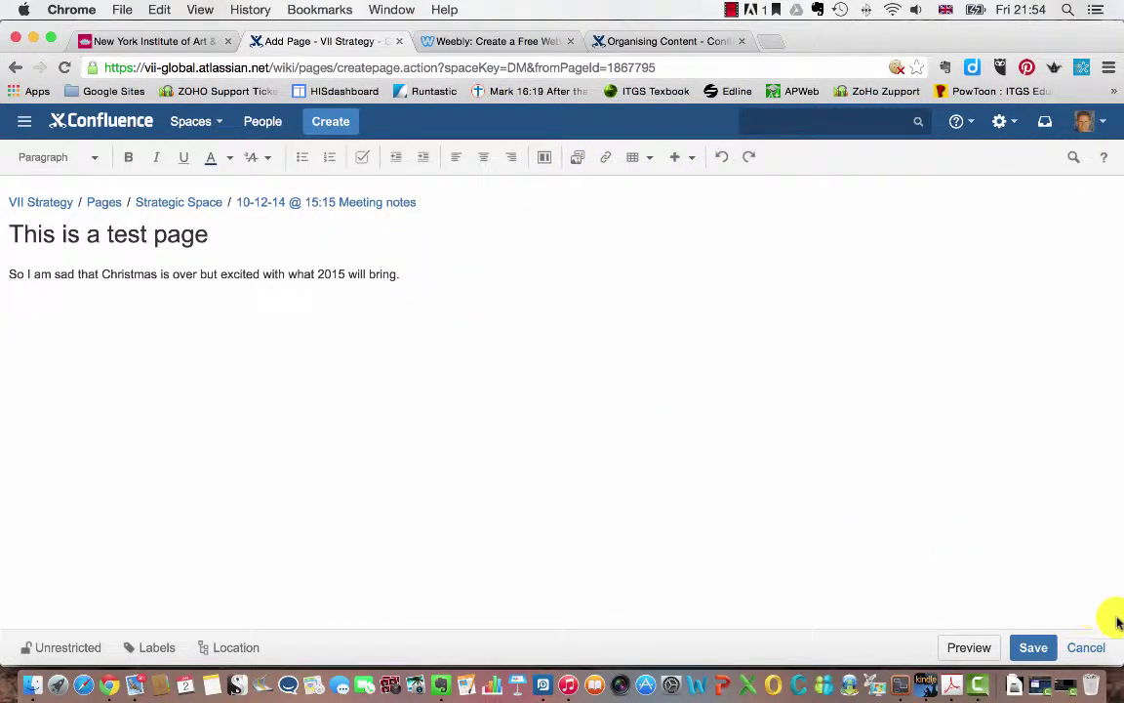
pyautogui.click(1036, 648)
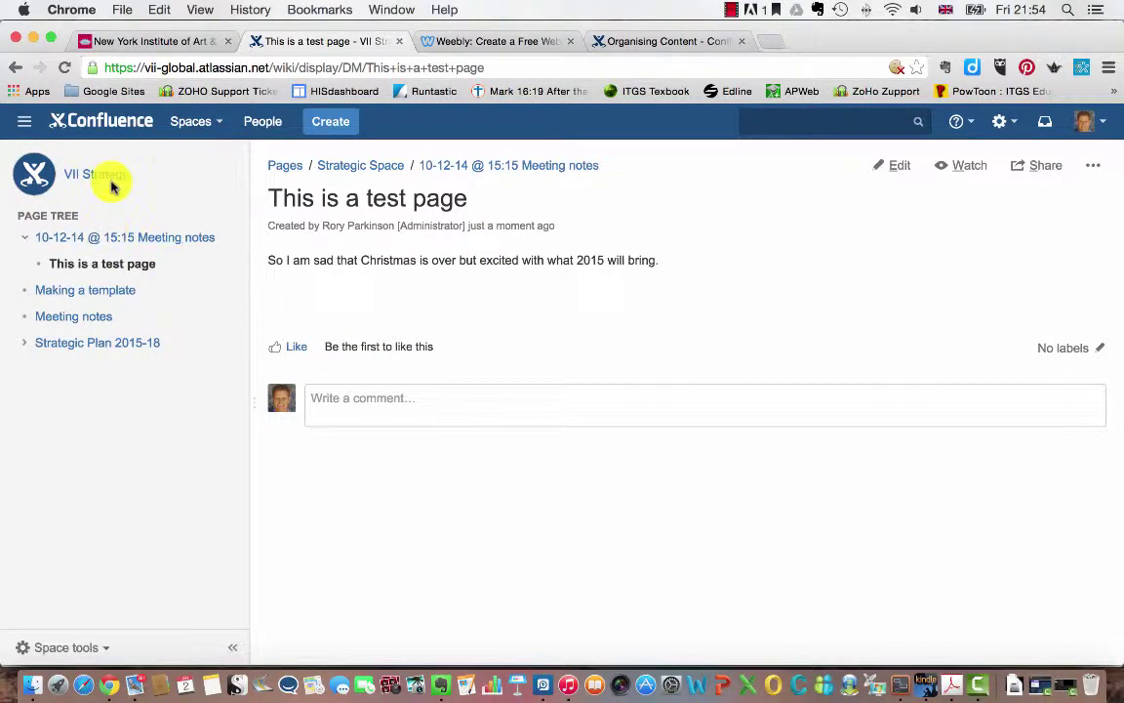
# Step: Open the VII Strategy space's home page and examine its embedded presentation, featured pages and recently updated pages
pyautogui.click(211, 123)
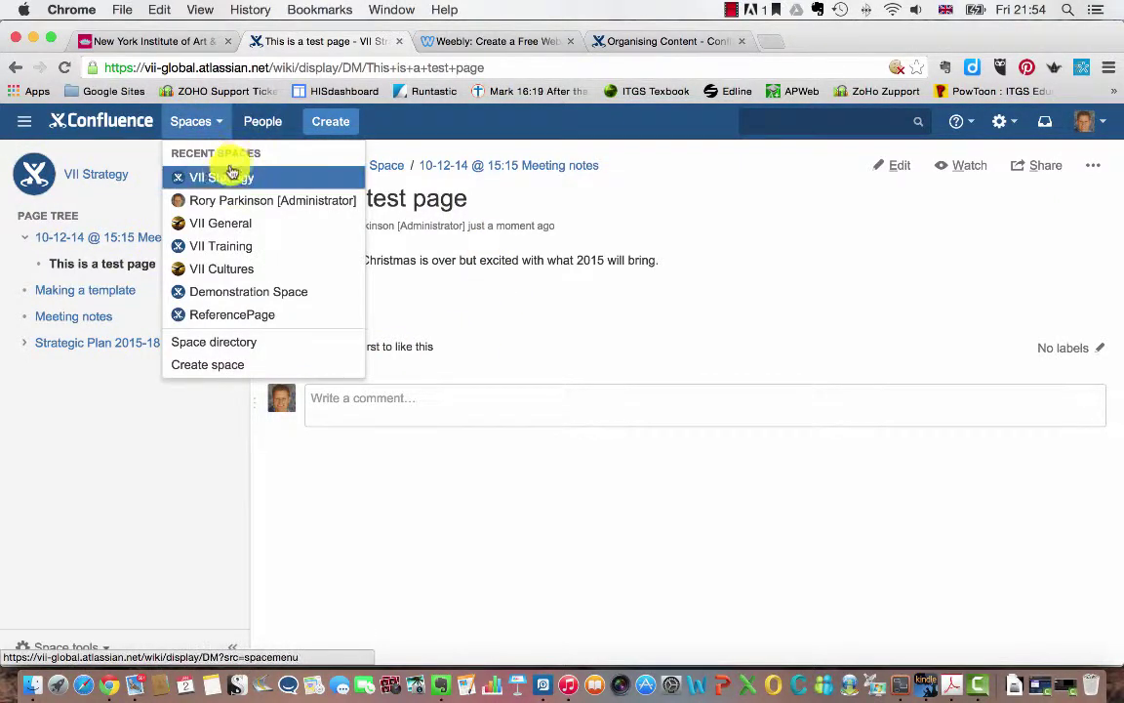
pyautogui.click(224, 174)
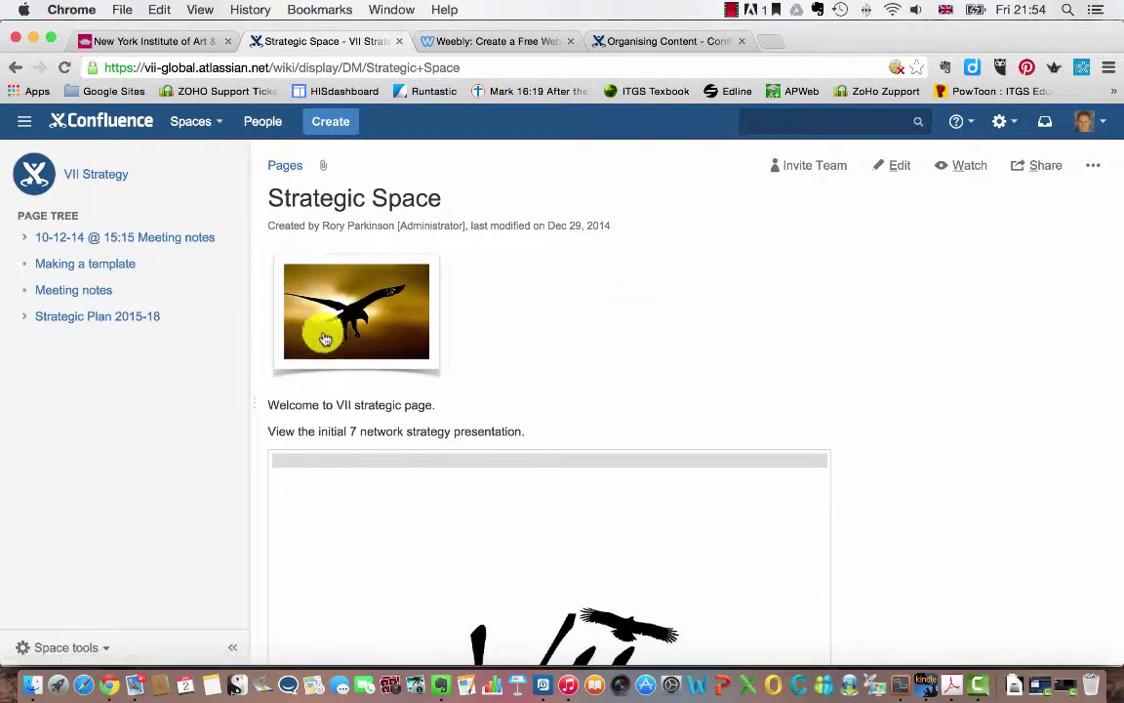
pyautogui.scroll(-5, 728, 401)
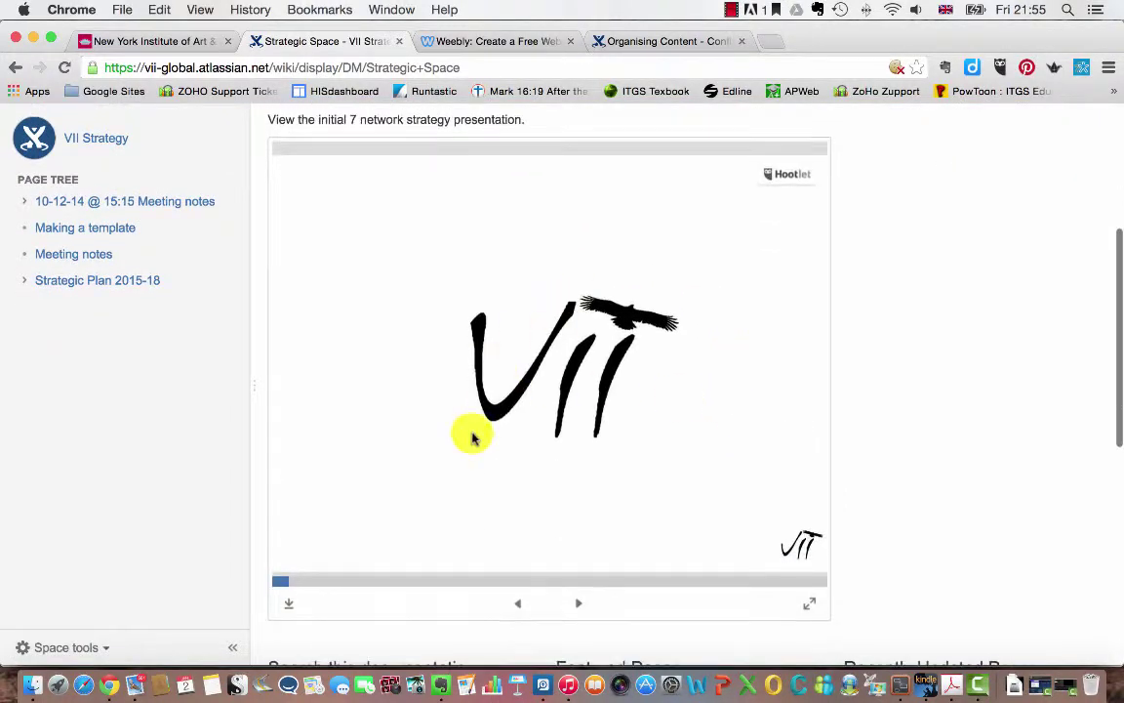
pyautogui.scroll(-6, 898, 444)
pyautogui.scroll(-2, 901, 444)
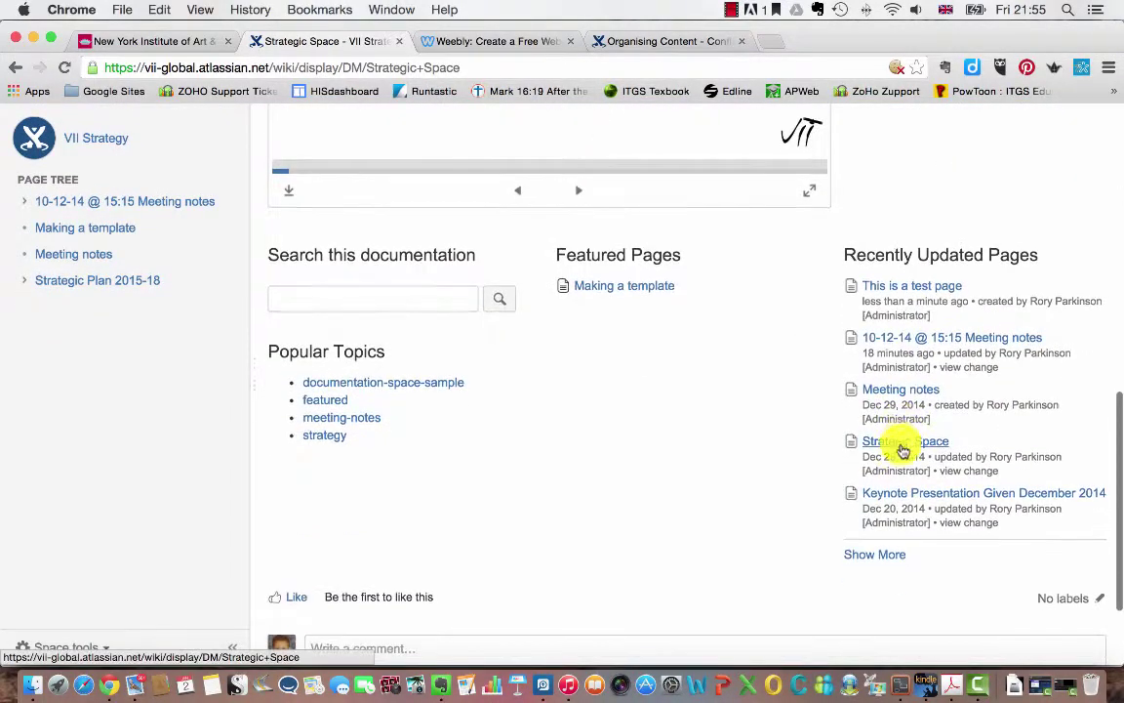
pyautogui.scroll(2, 786, 327)
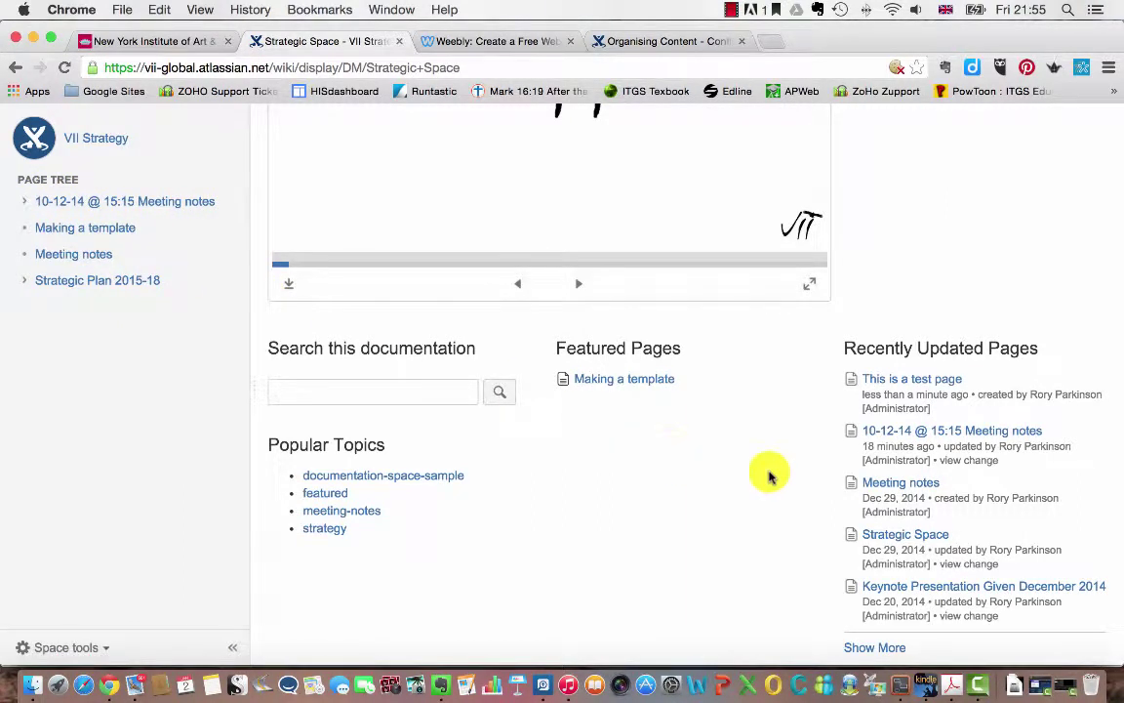
pyautogui.scroll(2, 765, 472)
pyautogui.scroll(5, 766, 471)
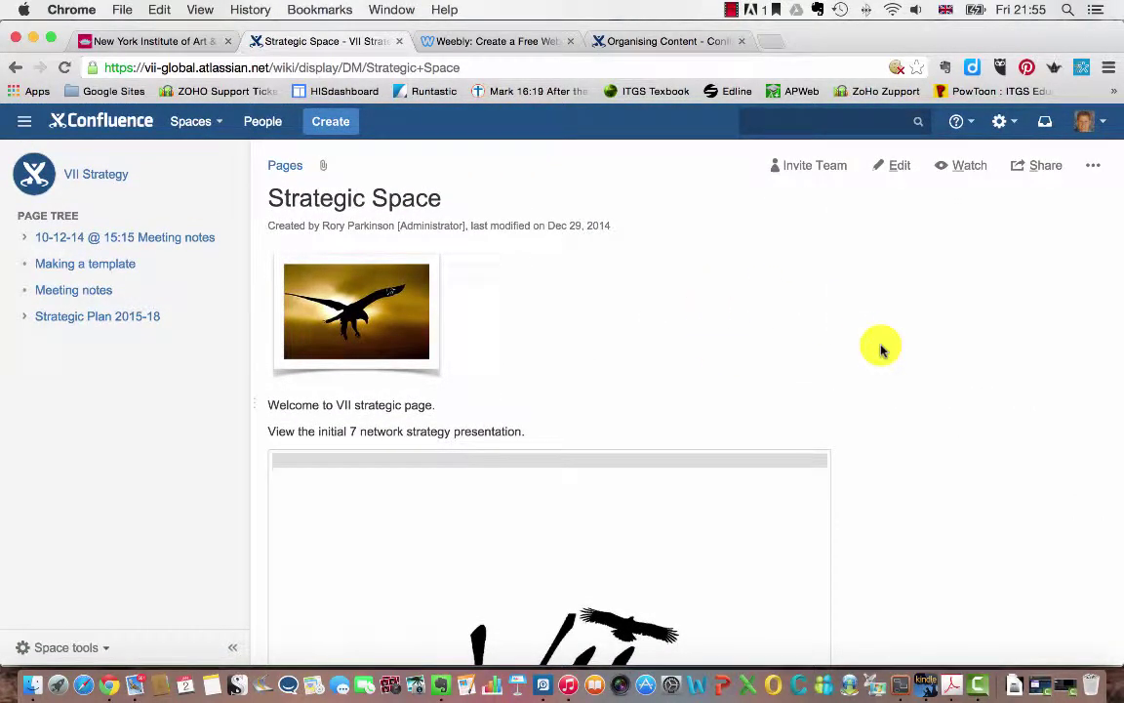
pyautogui.scroll(-3, 878, 344)
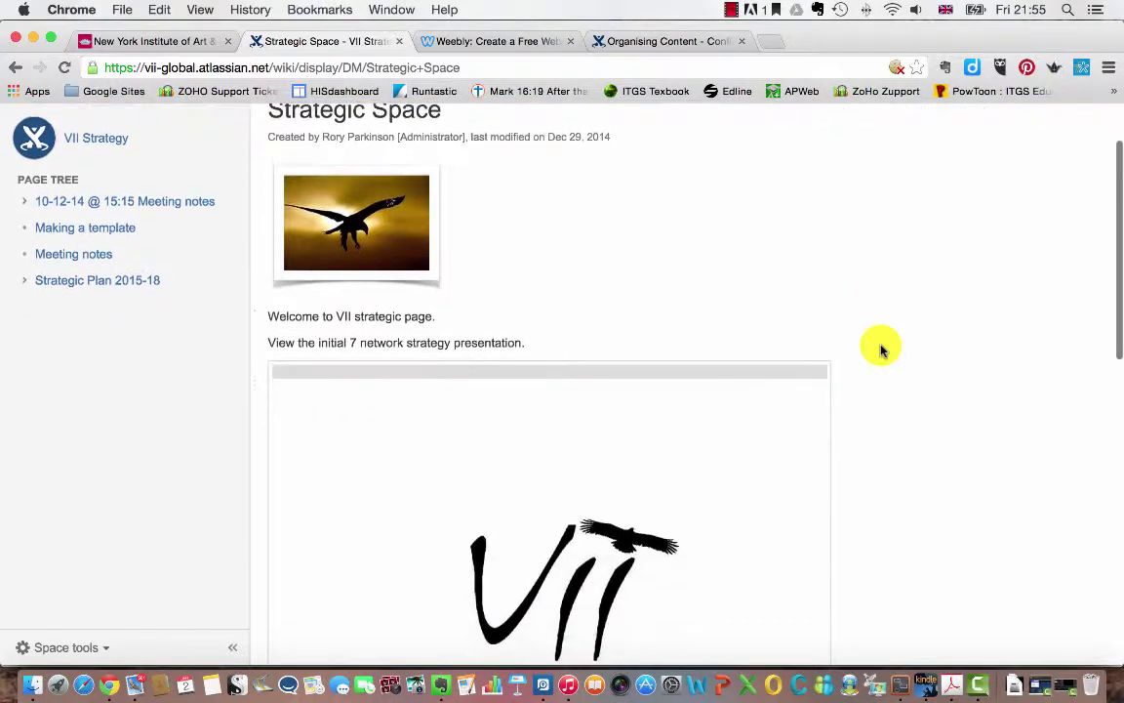
pyautogui.scroll(3, 878, 331)
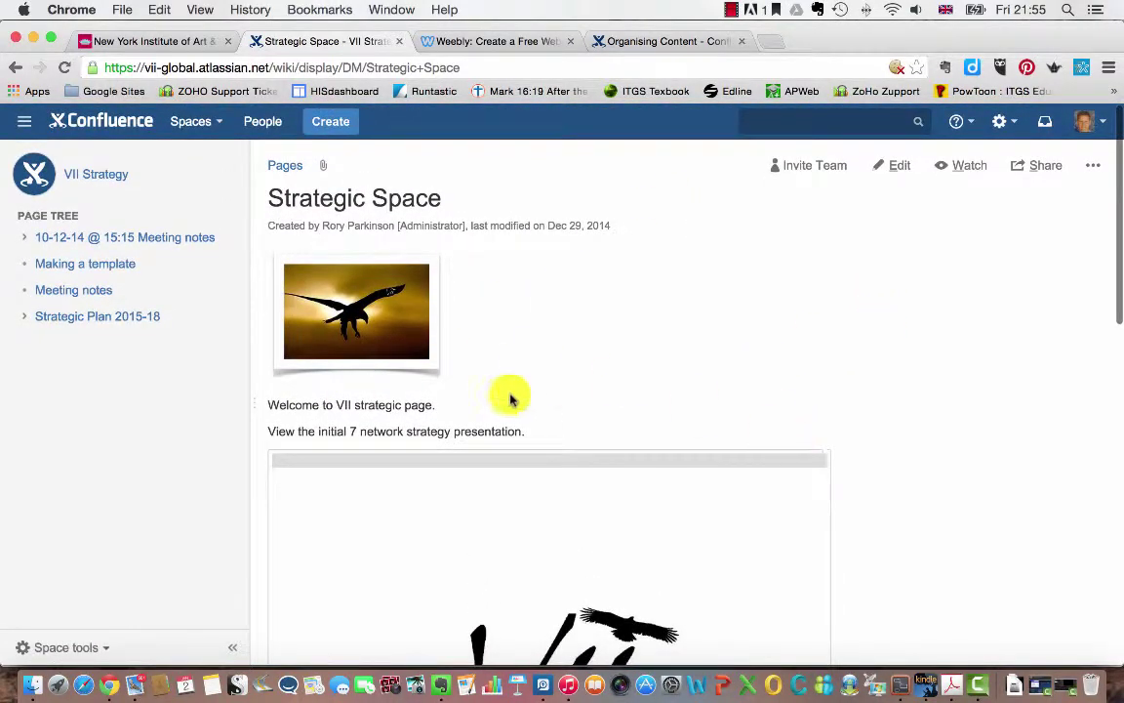